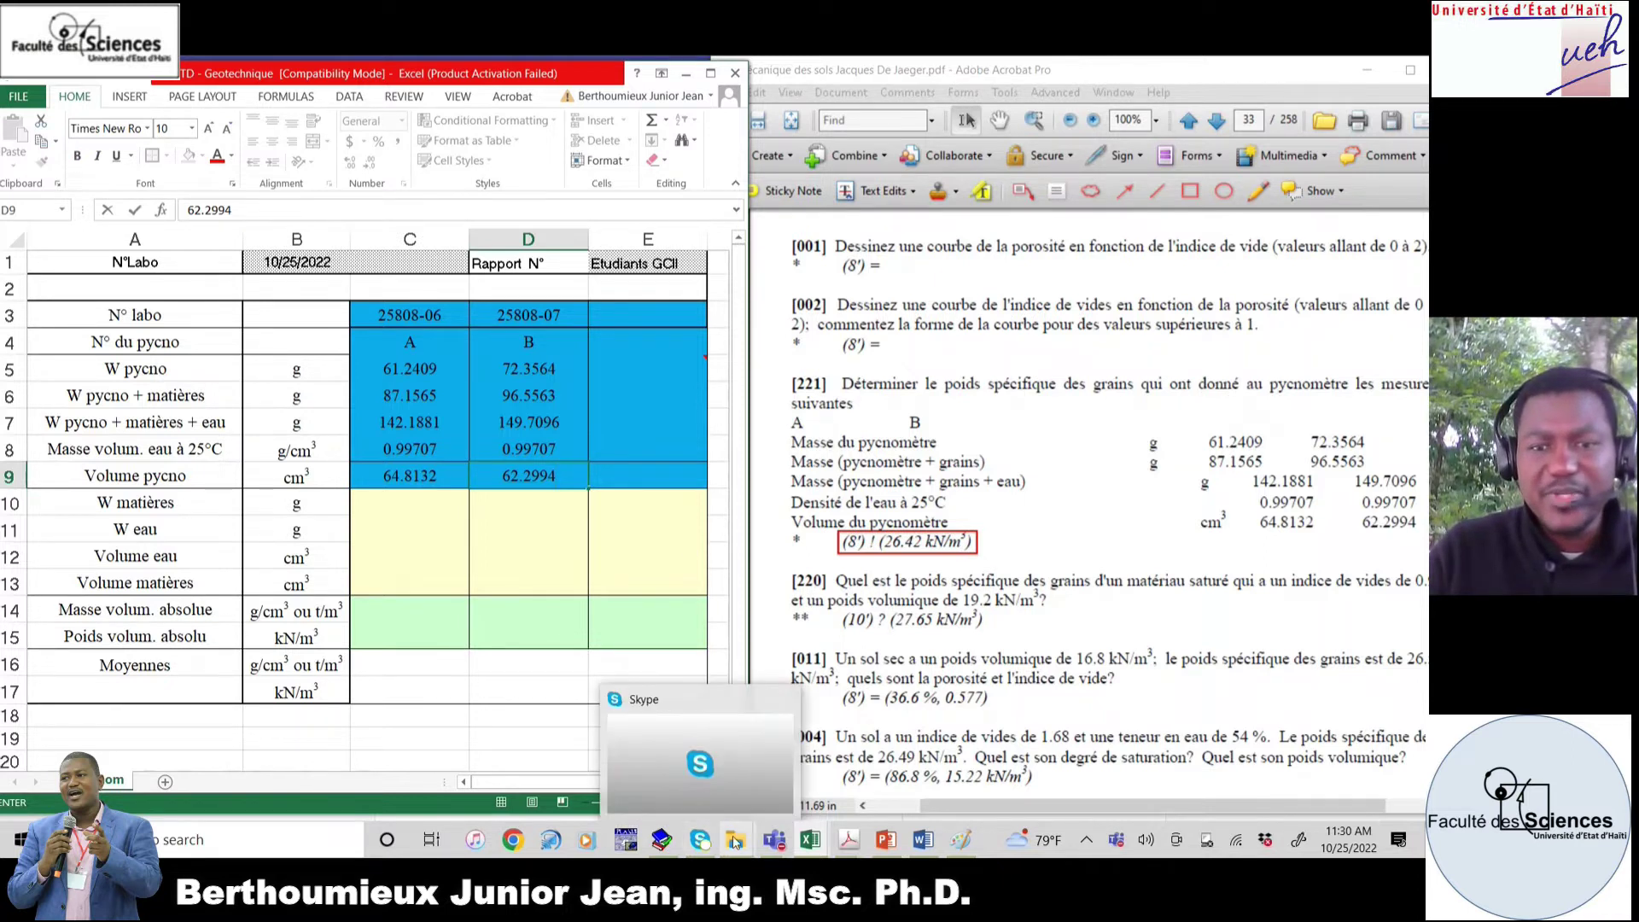
- Return from the PowerPoint slide to the TD - Geotechnique workbook in Excel and maximize its window
mouse_move(886, 839)
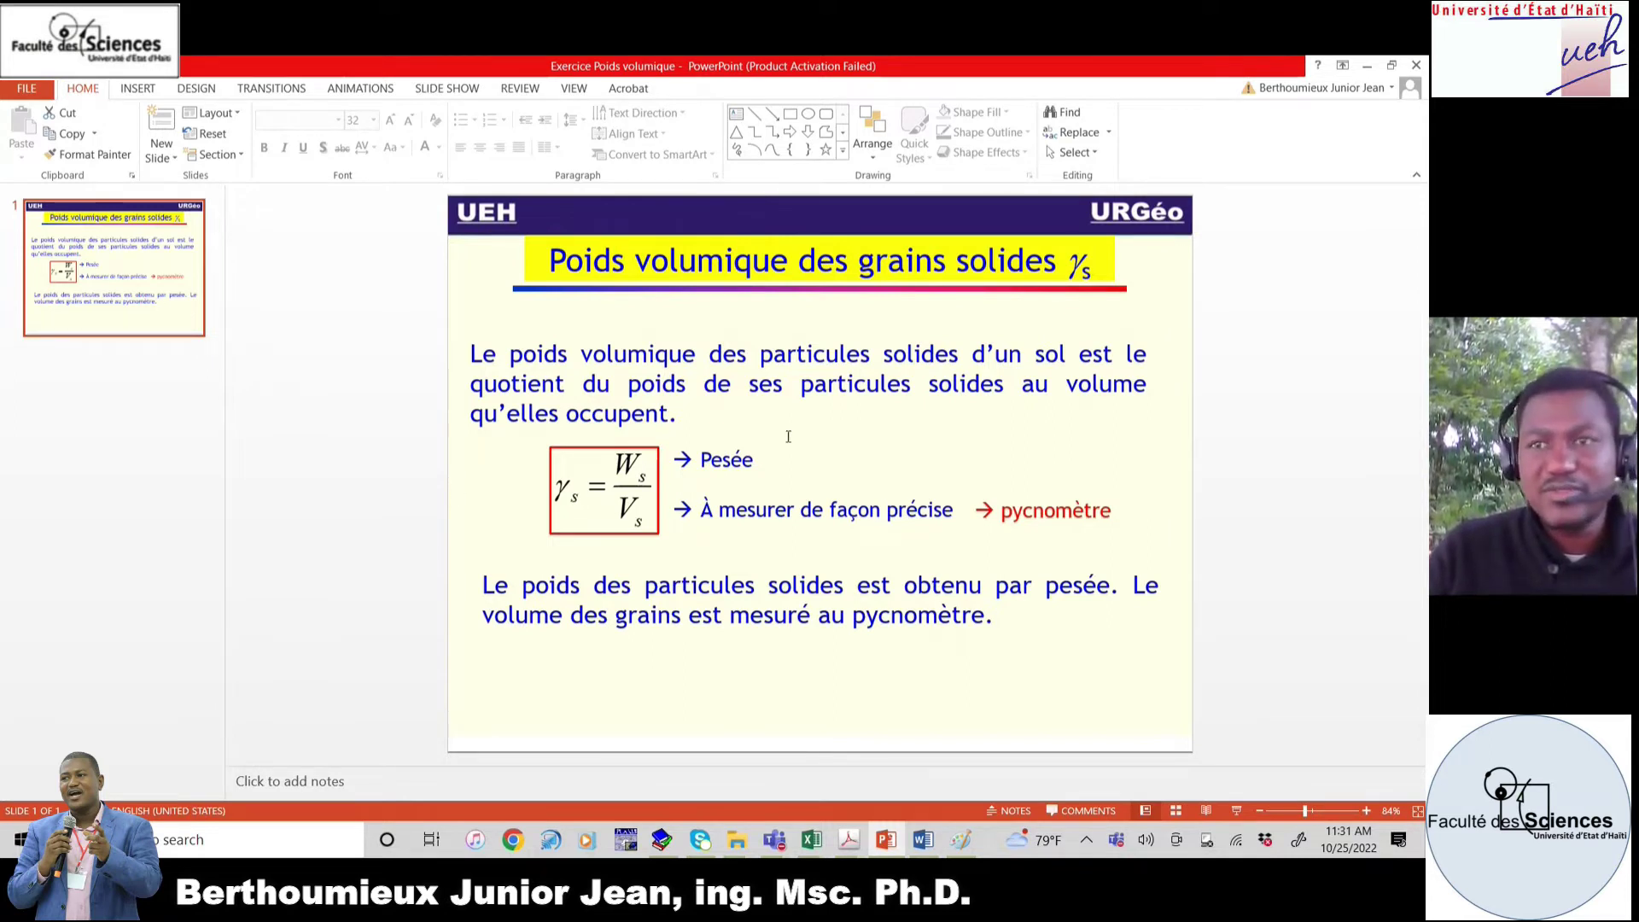
click(1367, 66)
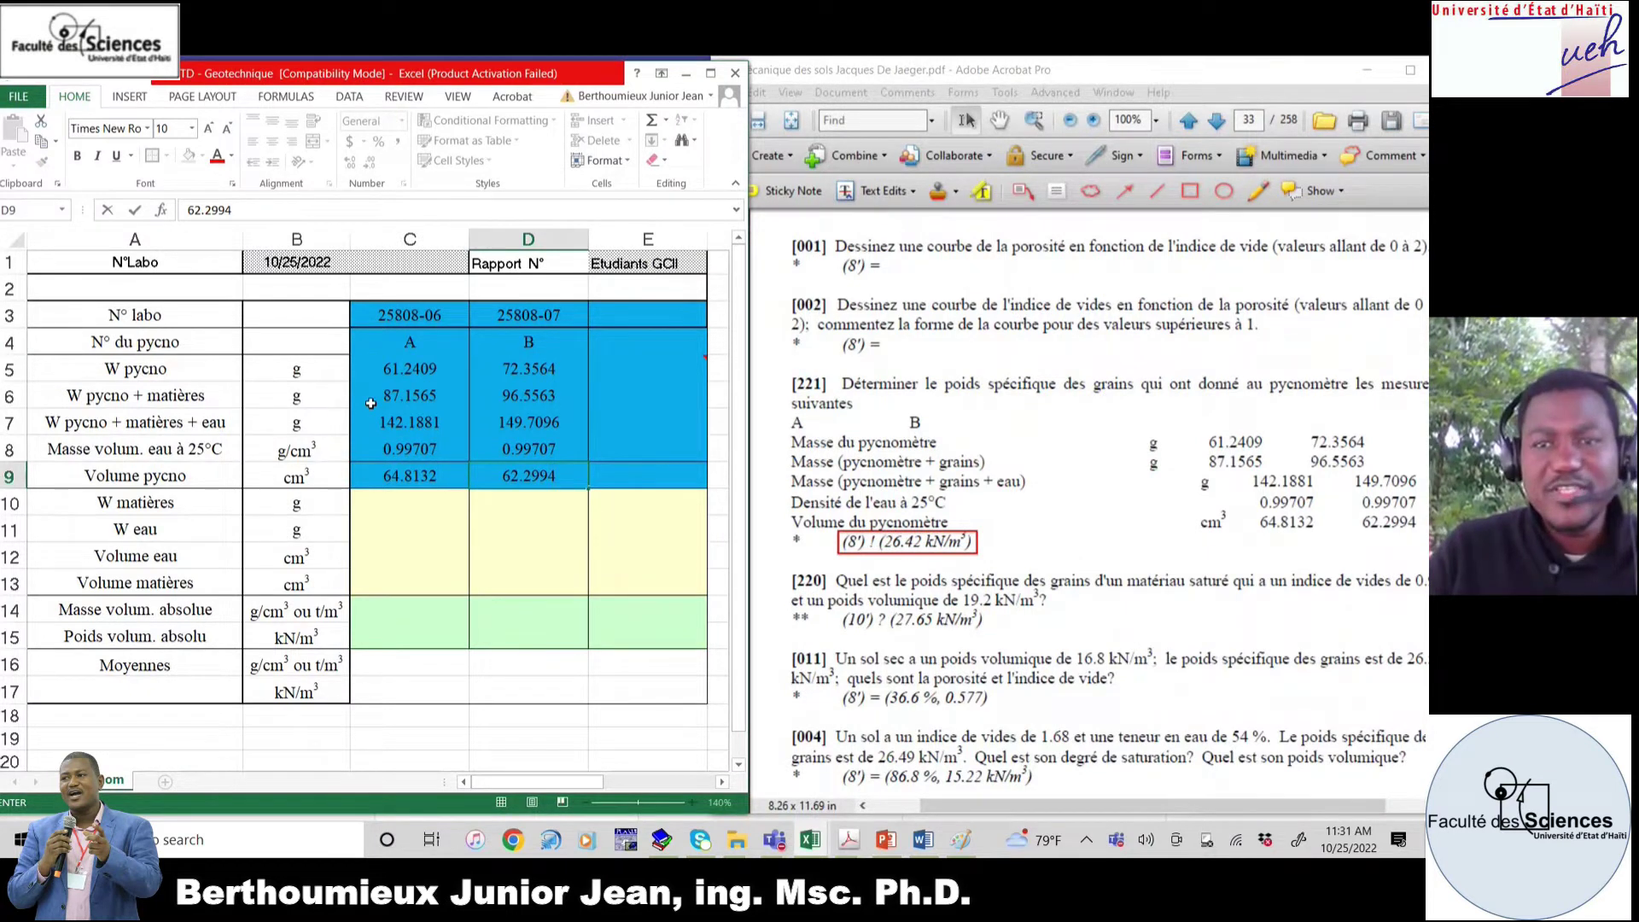
click(711, 73)
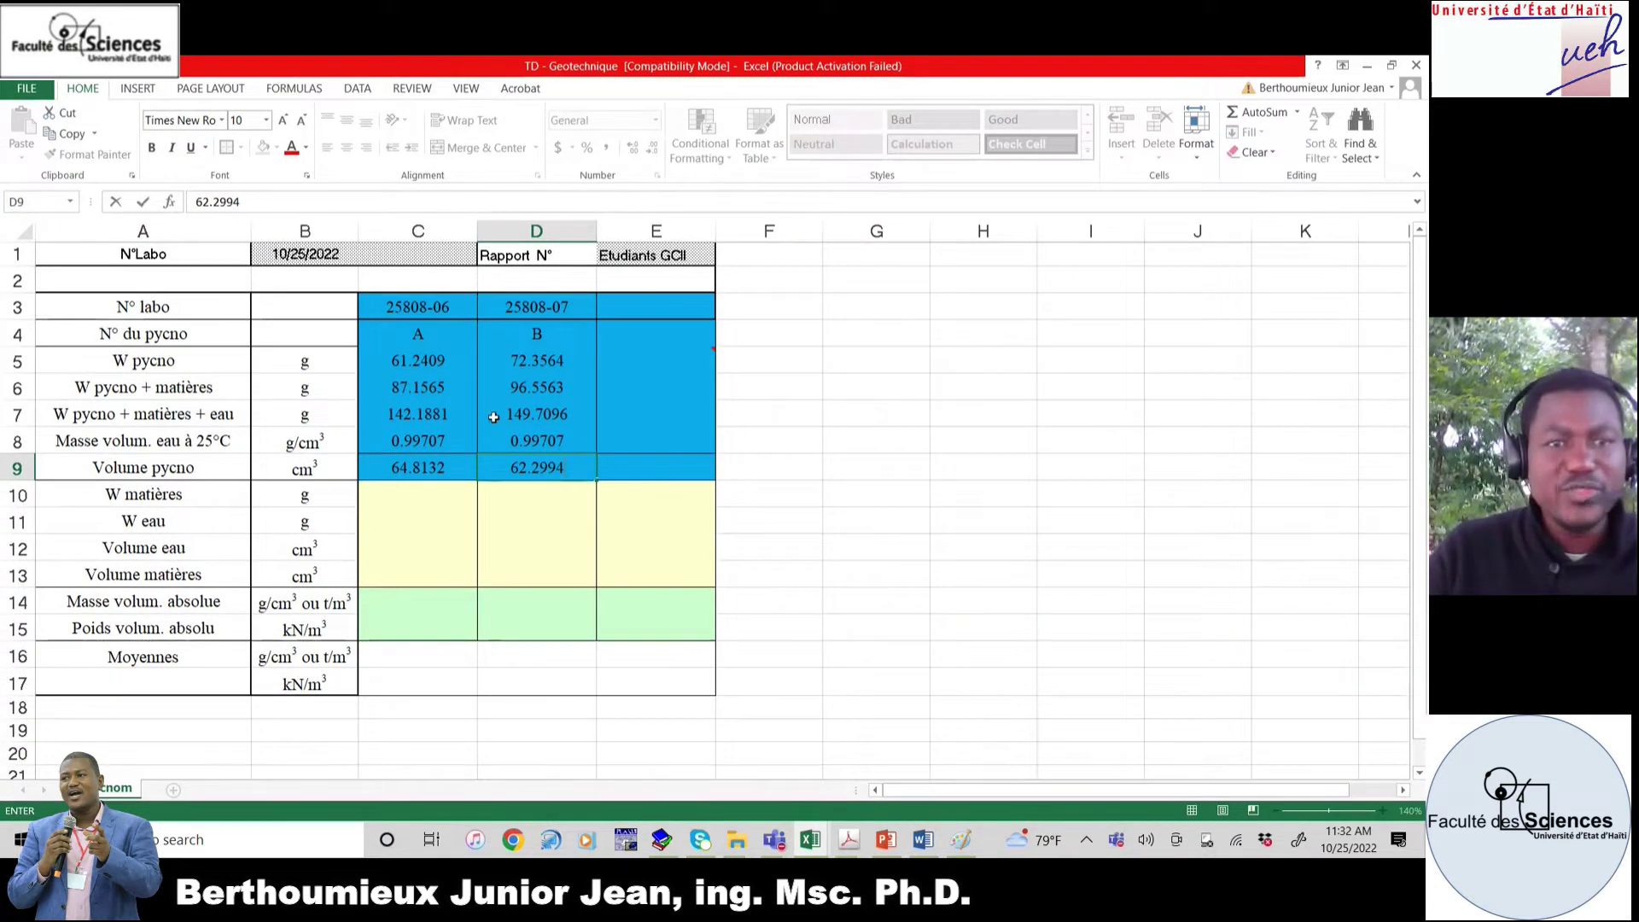
- Calculate the W matières row with =C6-C5 in C10 and copy the formula to D10
click(395, 493)
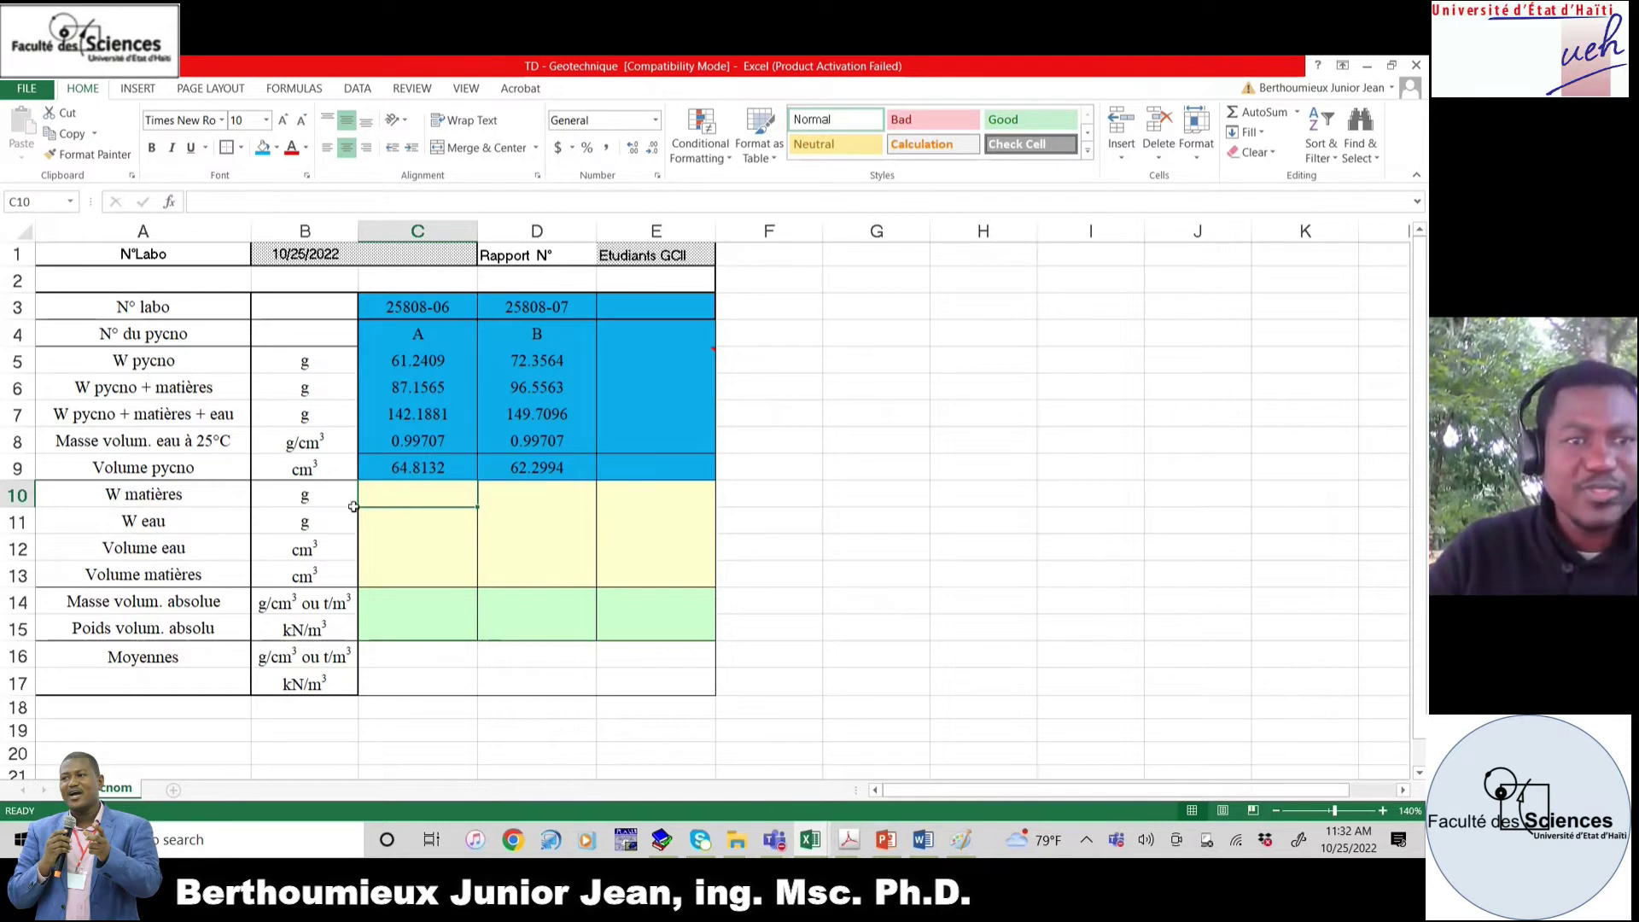
text(=)
click(420, 387)
text(-)
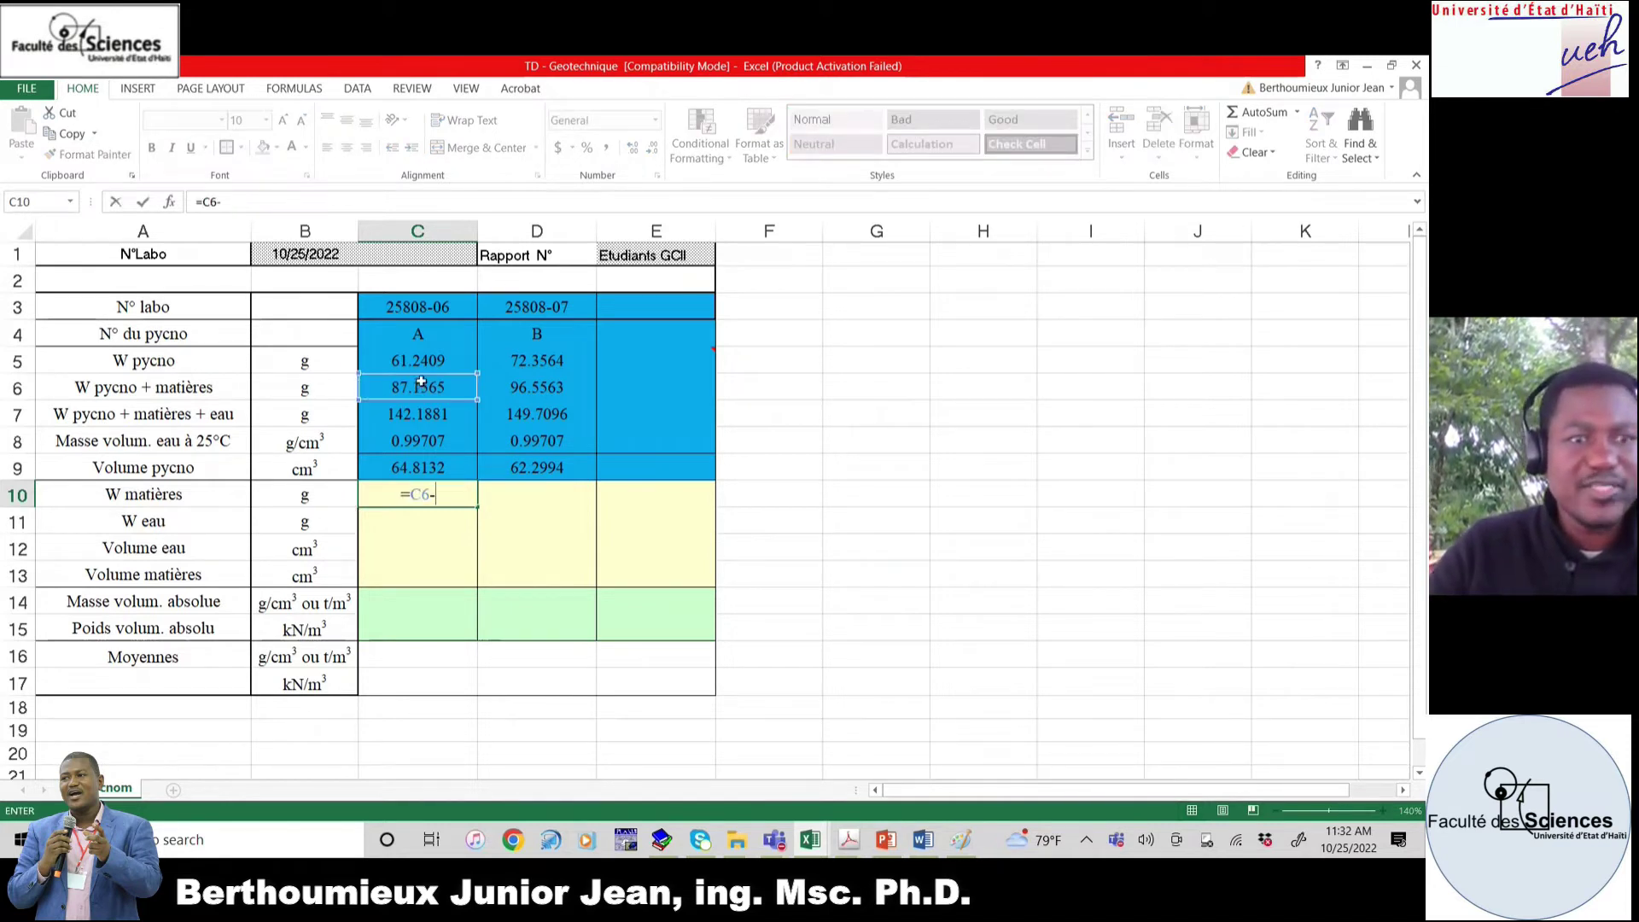
click(436, 361)
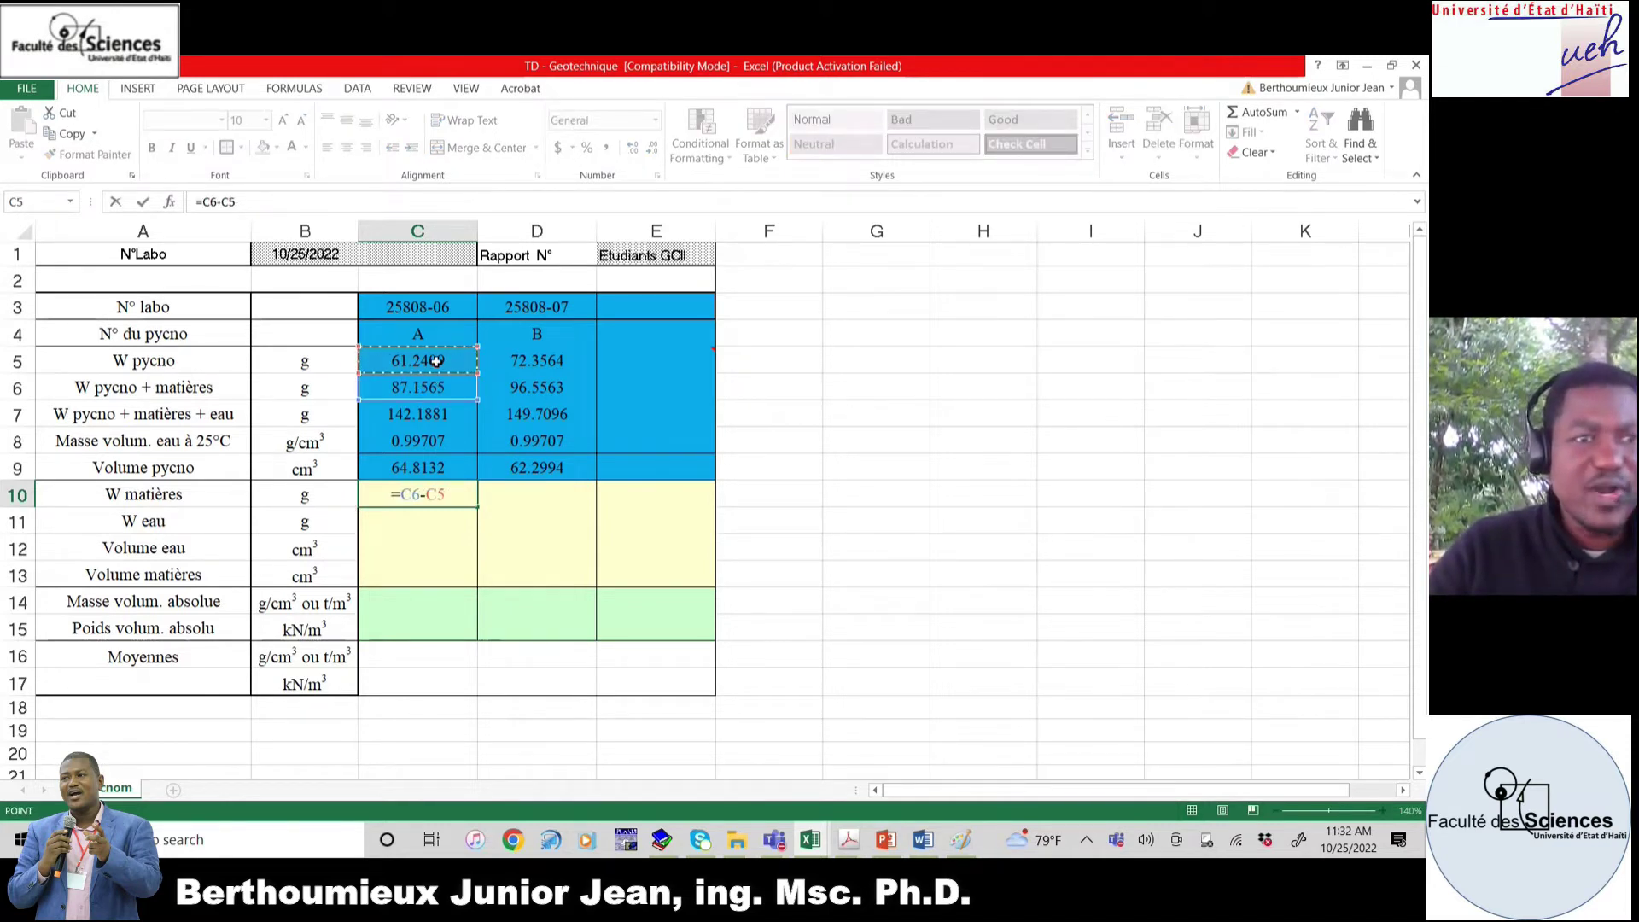
key(ctrl+Return)
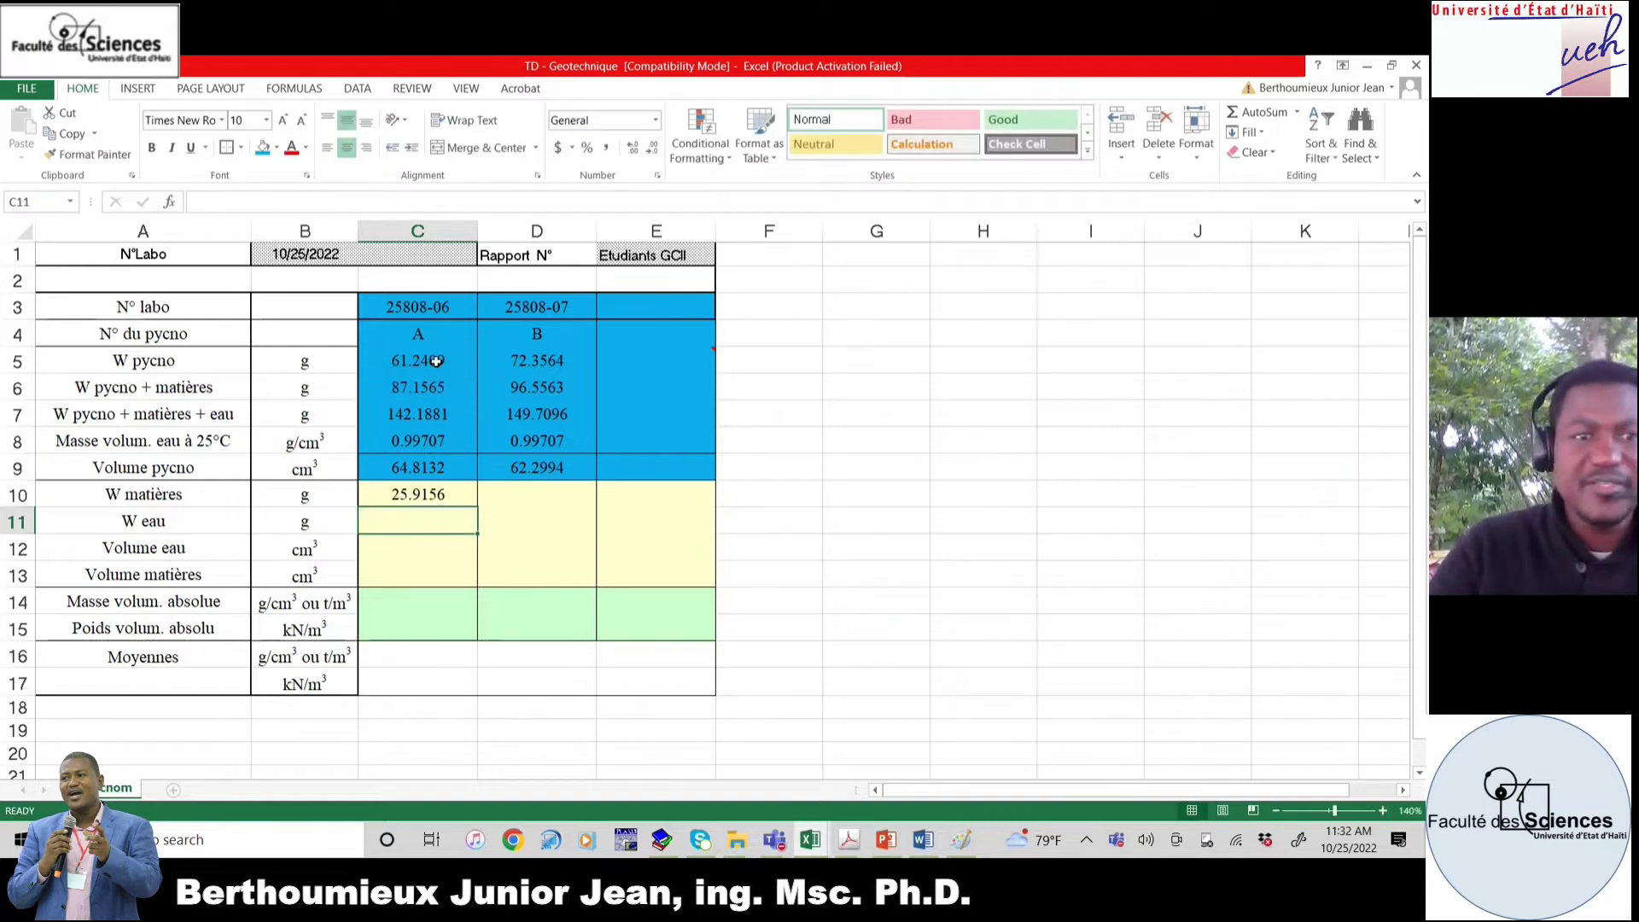
drag(479, 509, 551, 499)
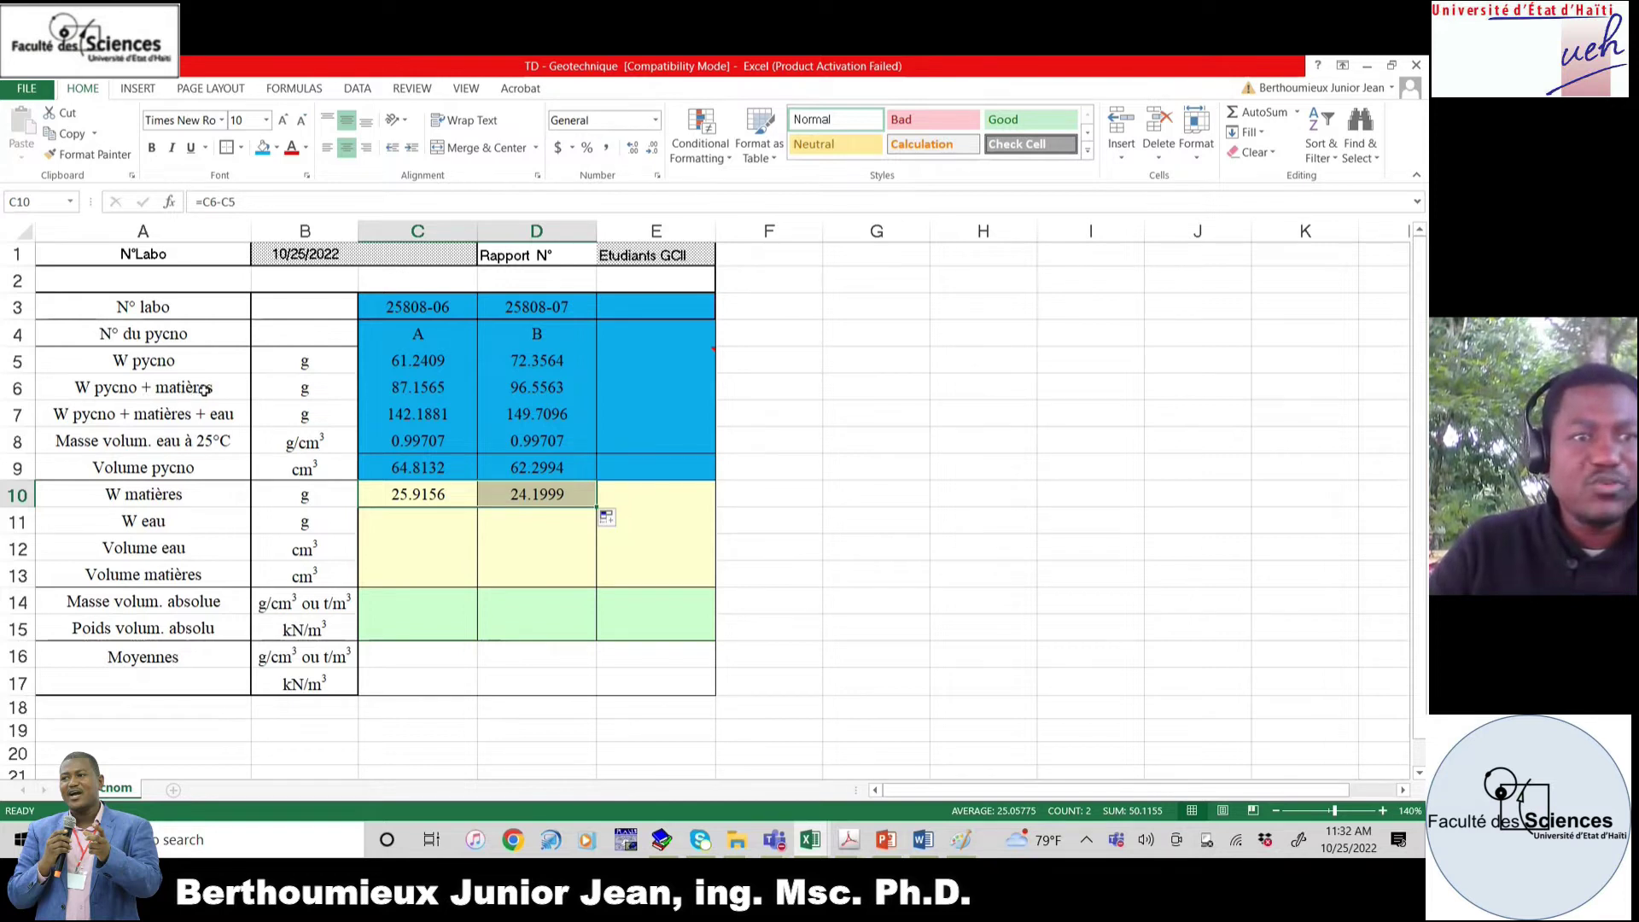
- Calculate the W eau row with =C7-C6 in C11 and copy the formula to D11
click(413, 520)
text(=)
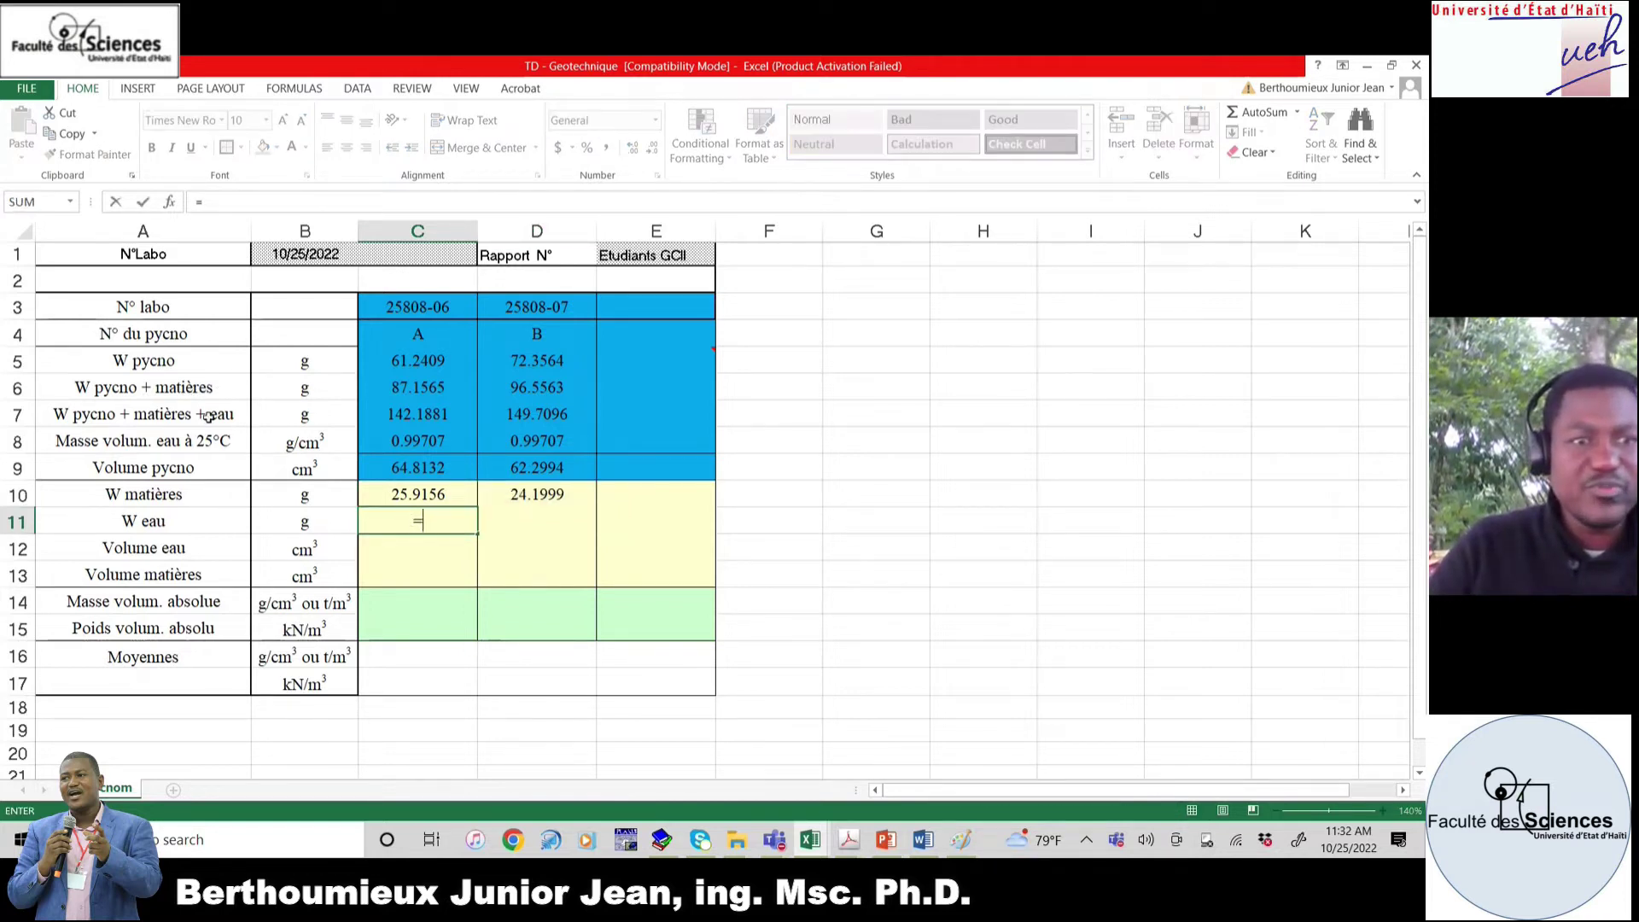
click(407, 413)
text(-)
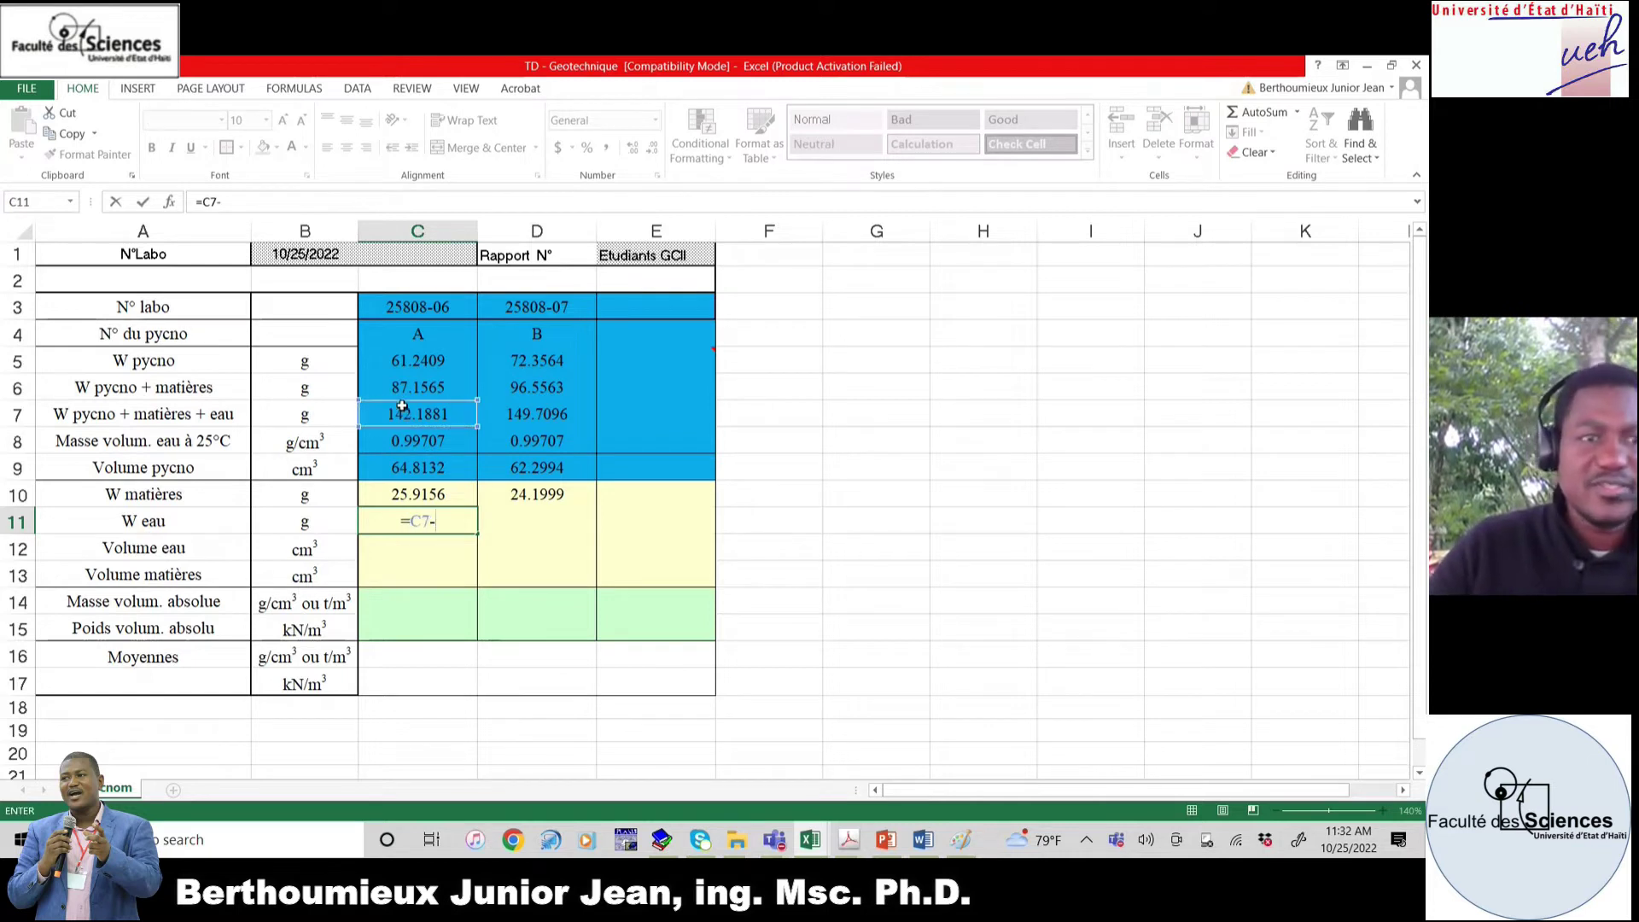
click(432, 389)
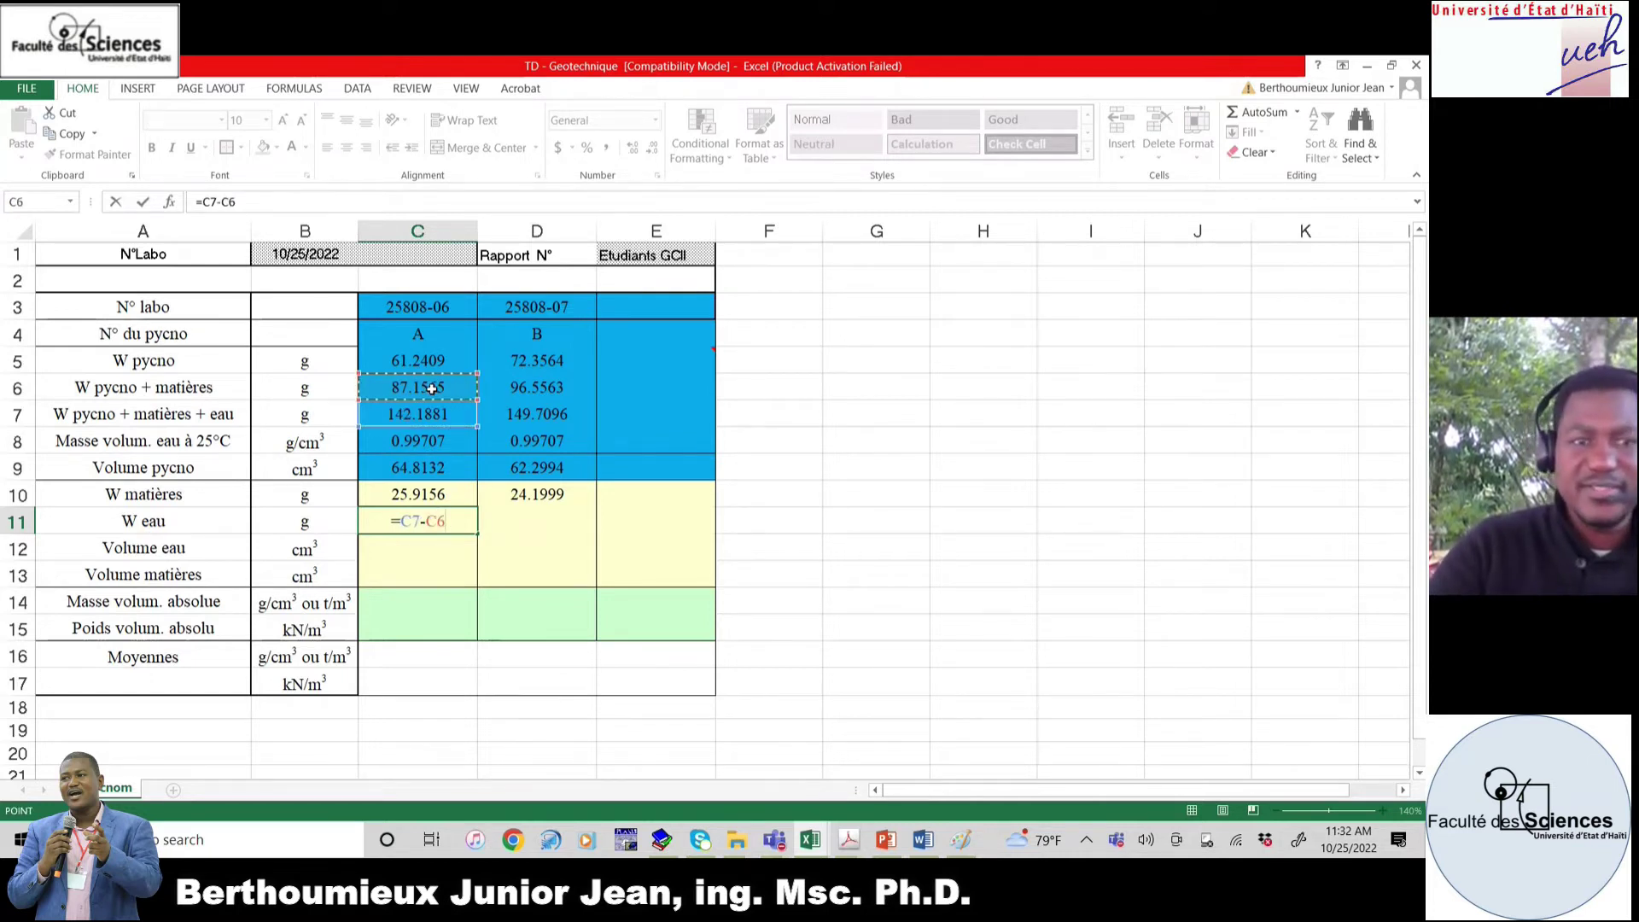
key(Return)
drag(477, 533, 513, 523)
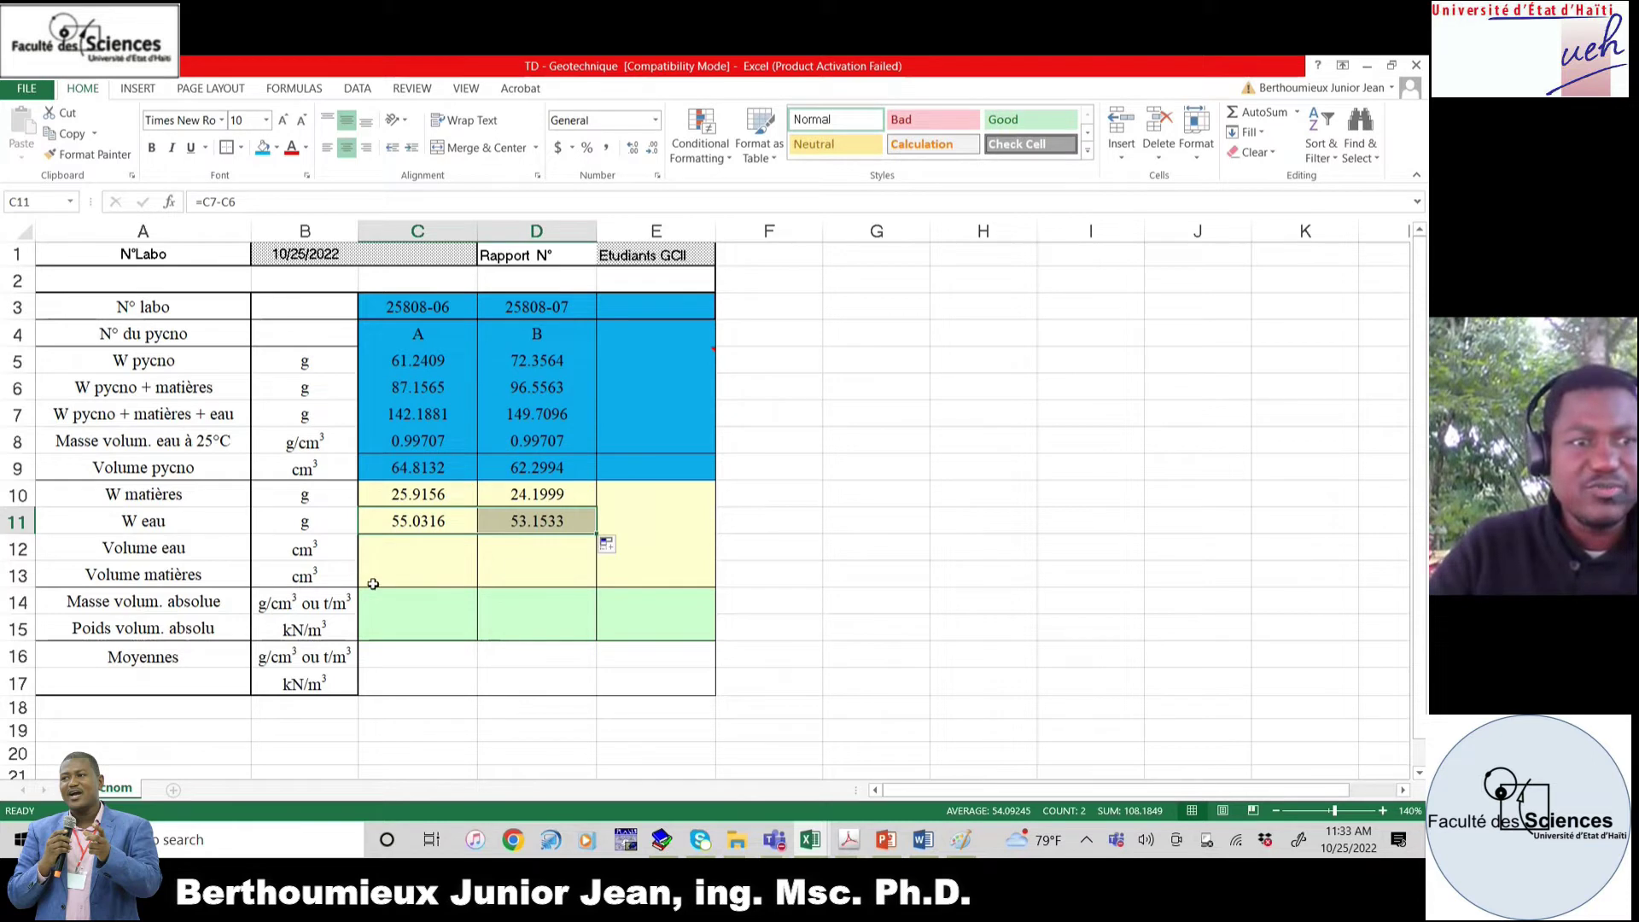
- Calculate the Volume eau row with =C11/C8 in C12 and copy the formula to D12
key(Down)
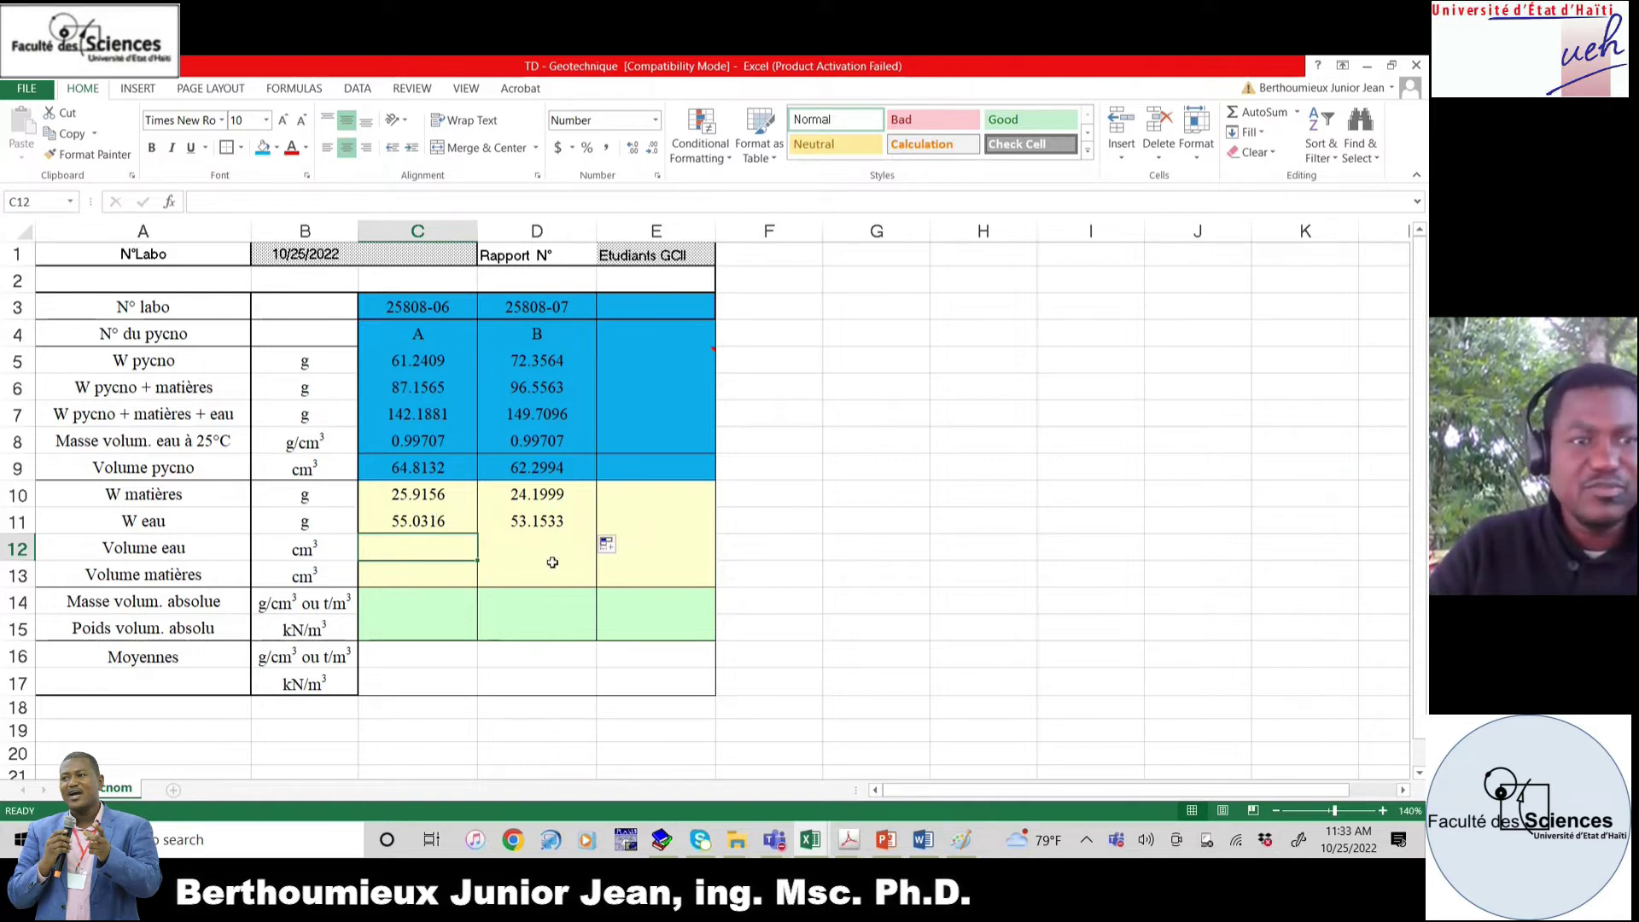
text(=)
click(436, 520)
text(/)
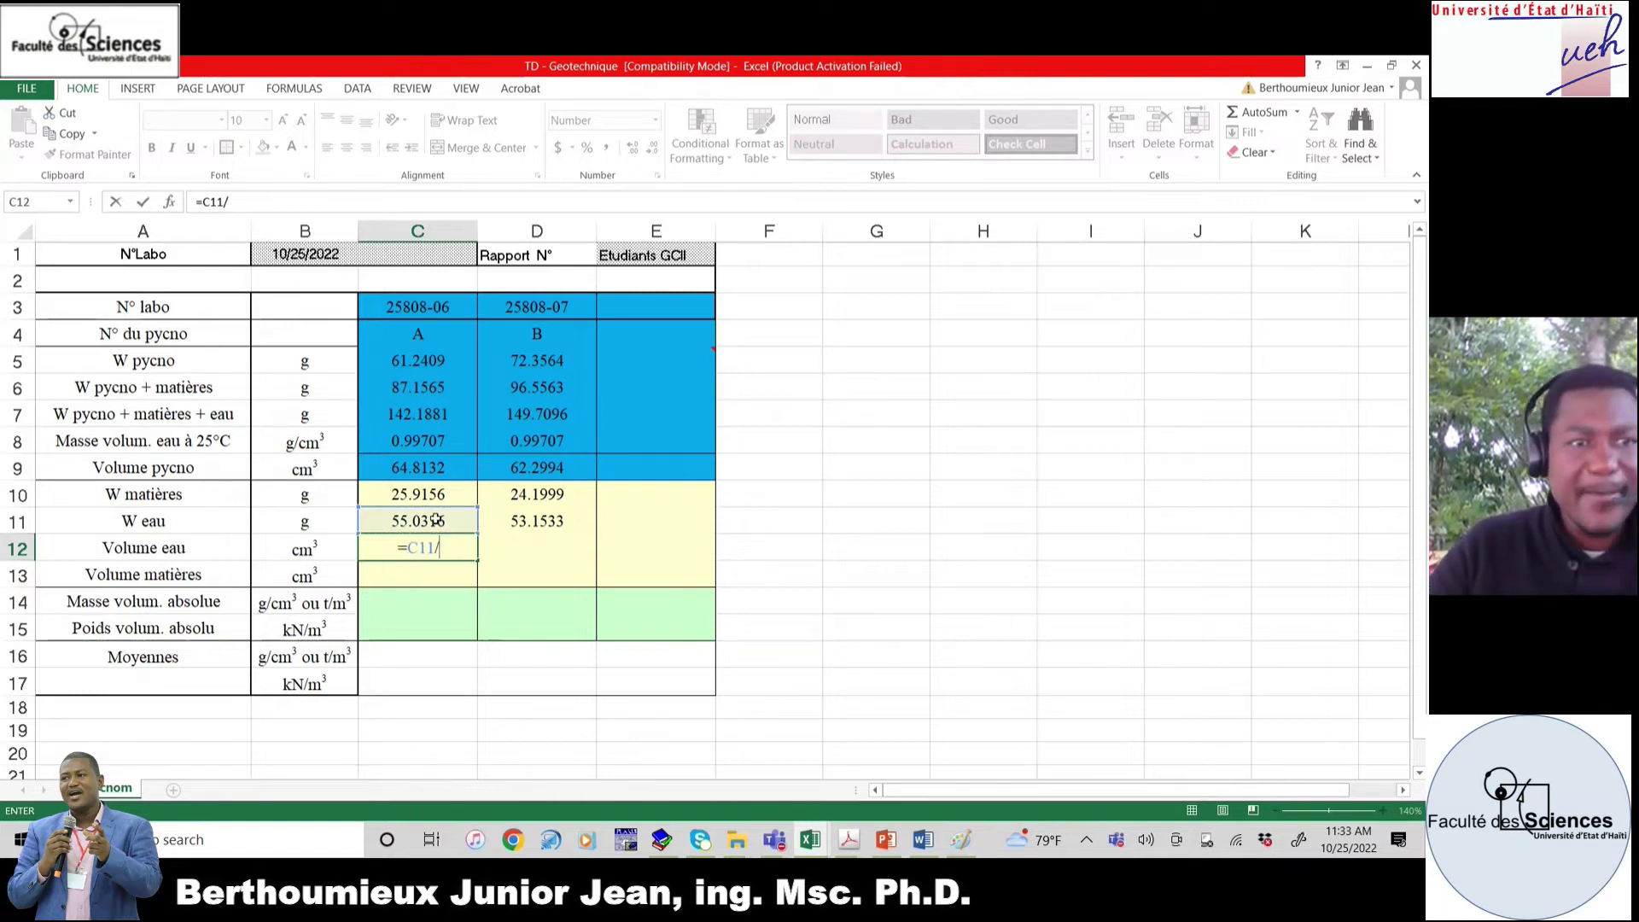
click(433, 441)
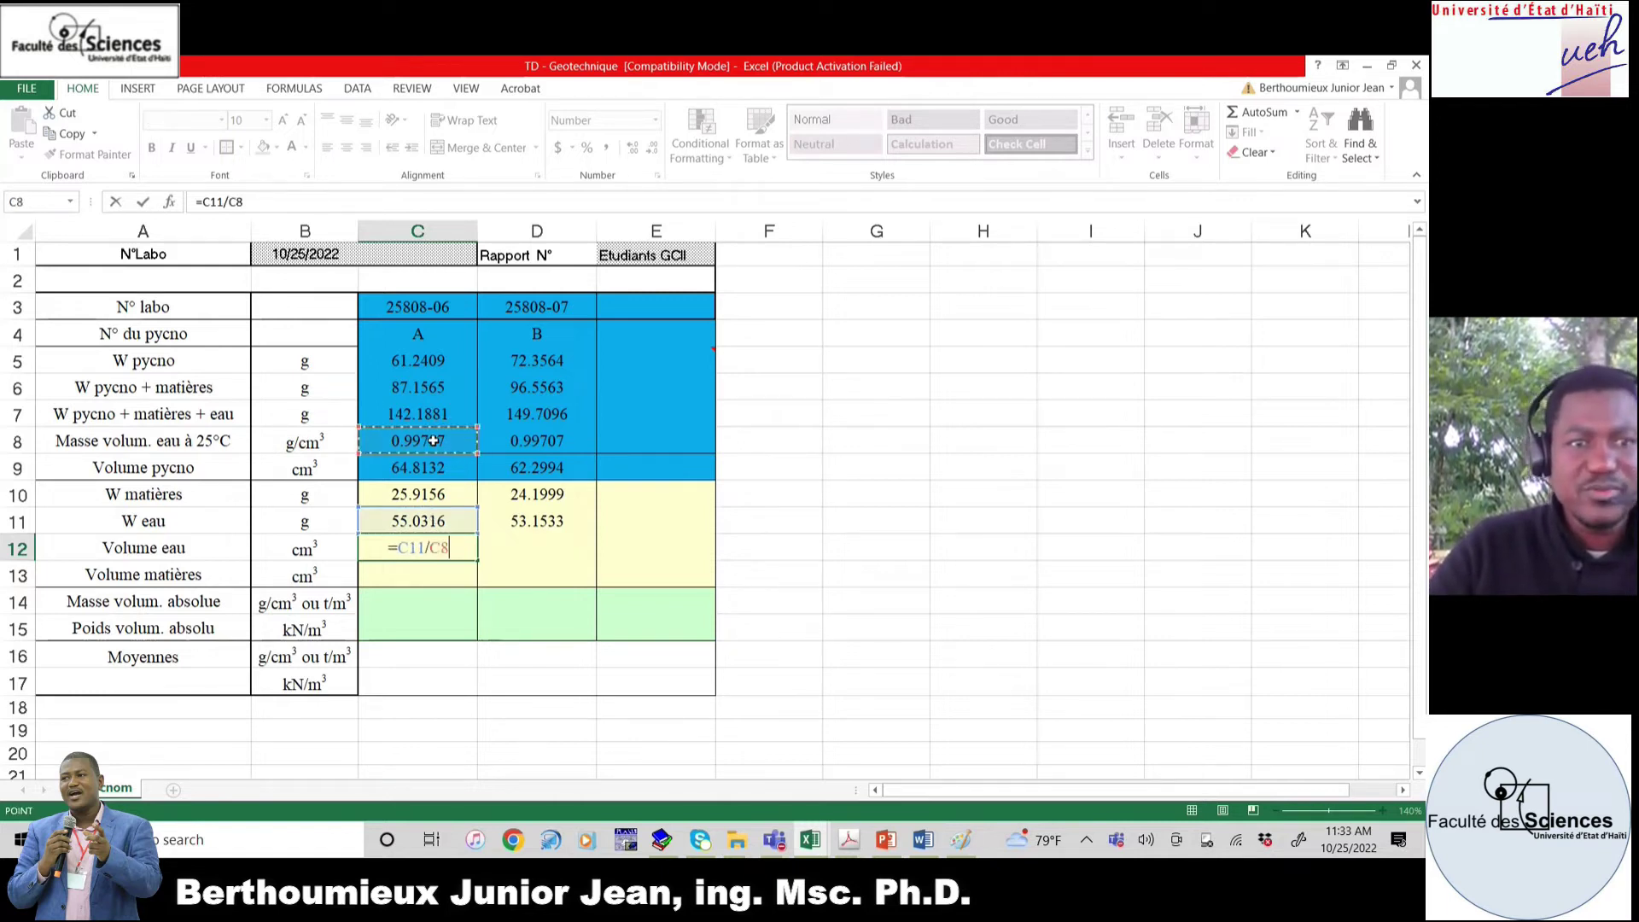
key(Return)
click(401, 547)
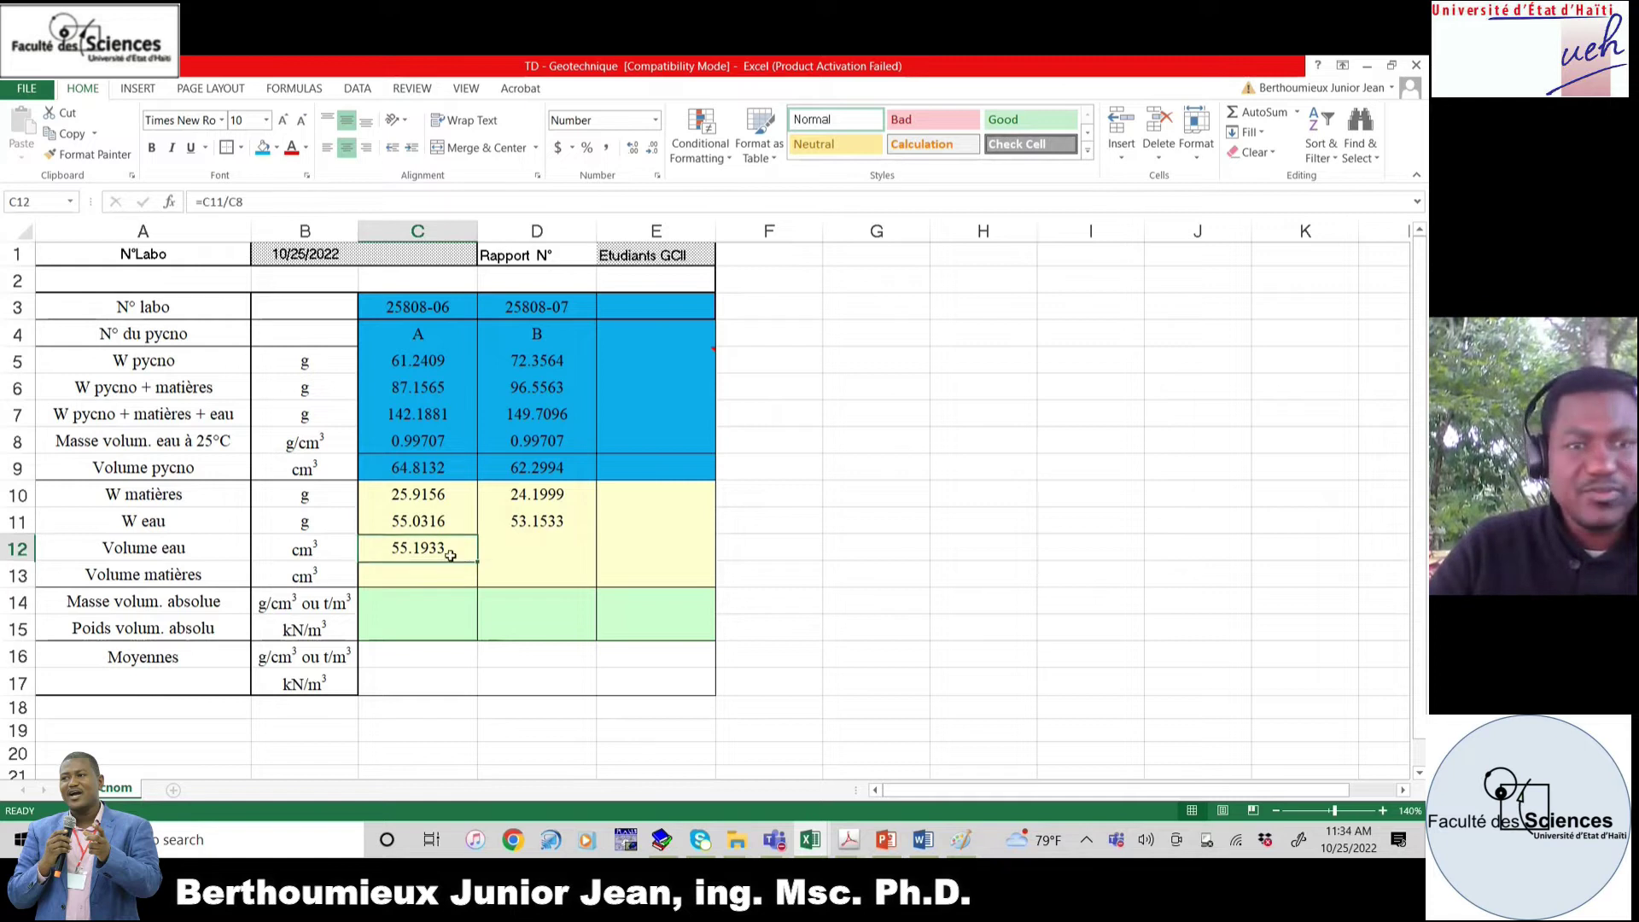
drag(479, 561, 555, 557)
- Calculate the Volume matières row with =C9-C12 in C13 and copy the formula to D13
click(404, 577)
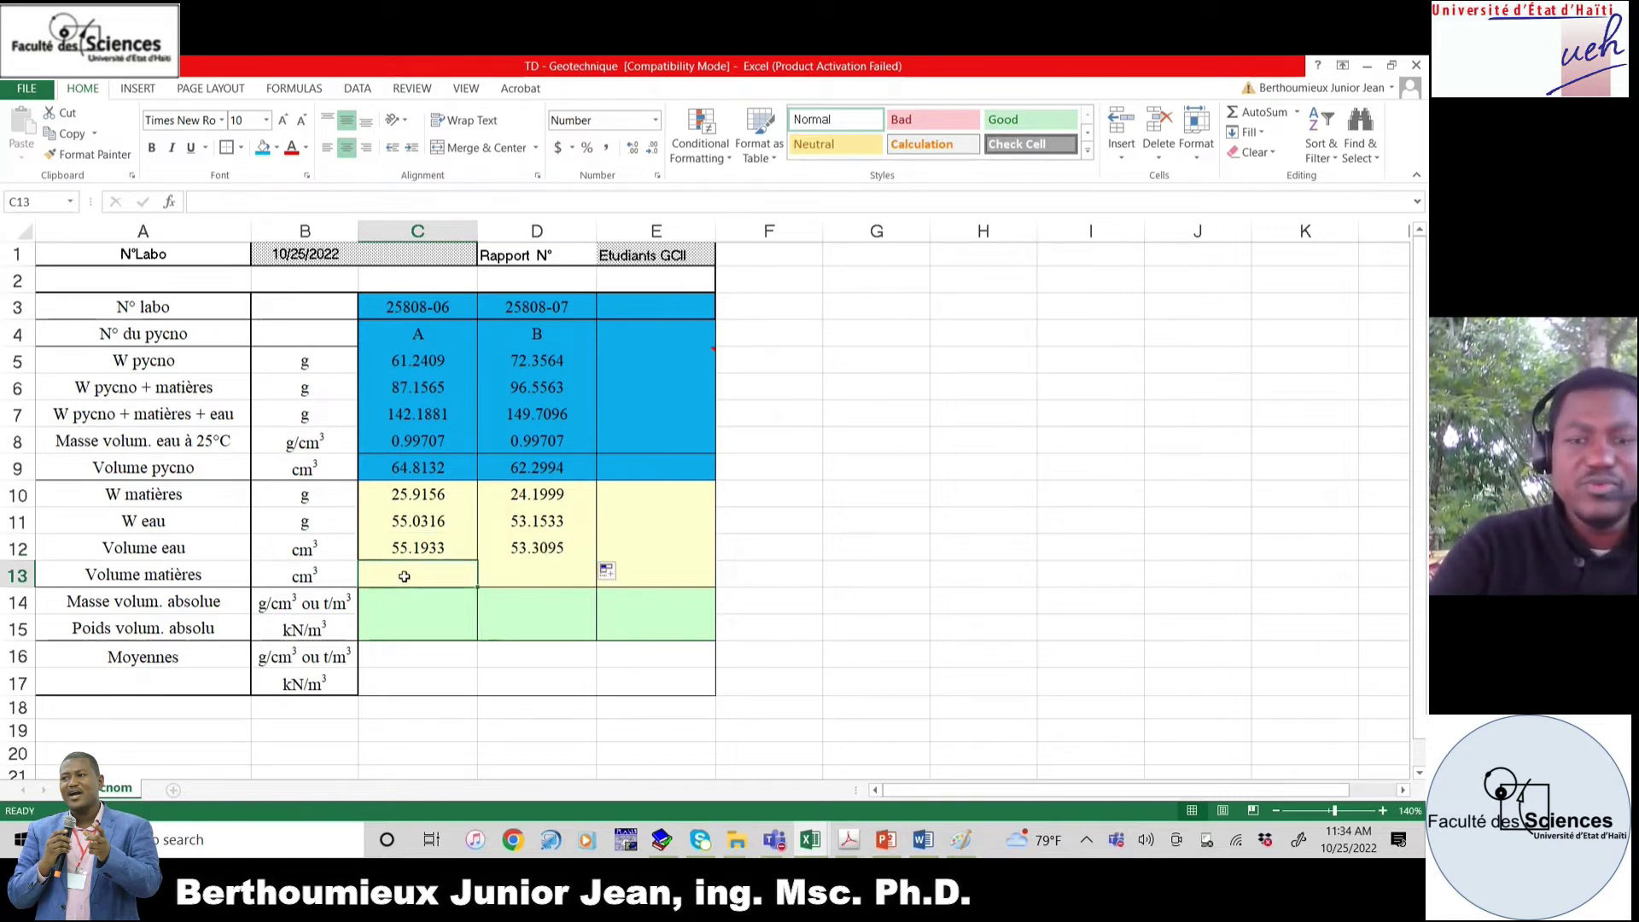
text(=)
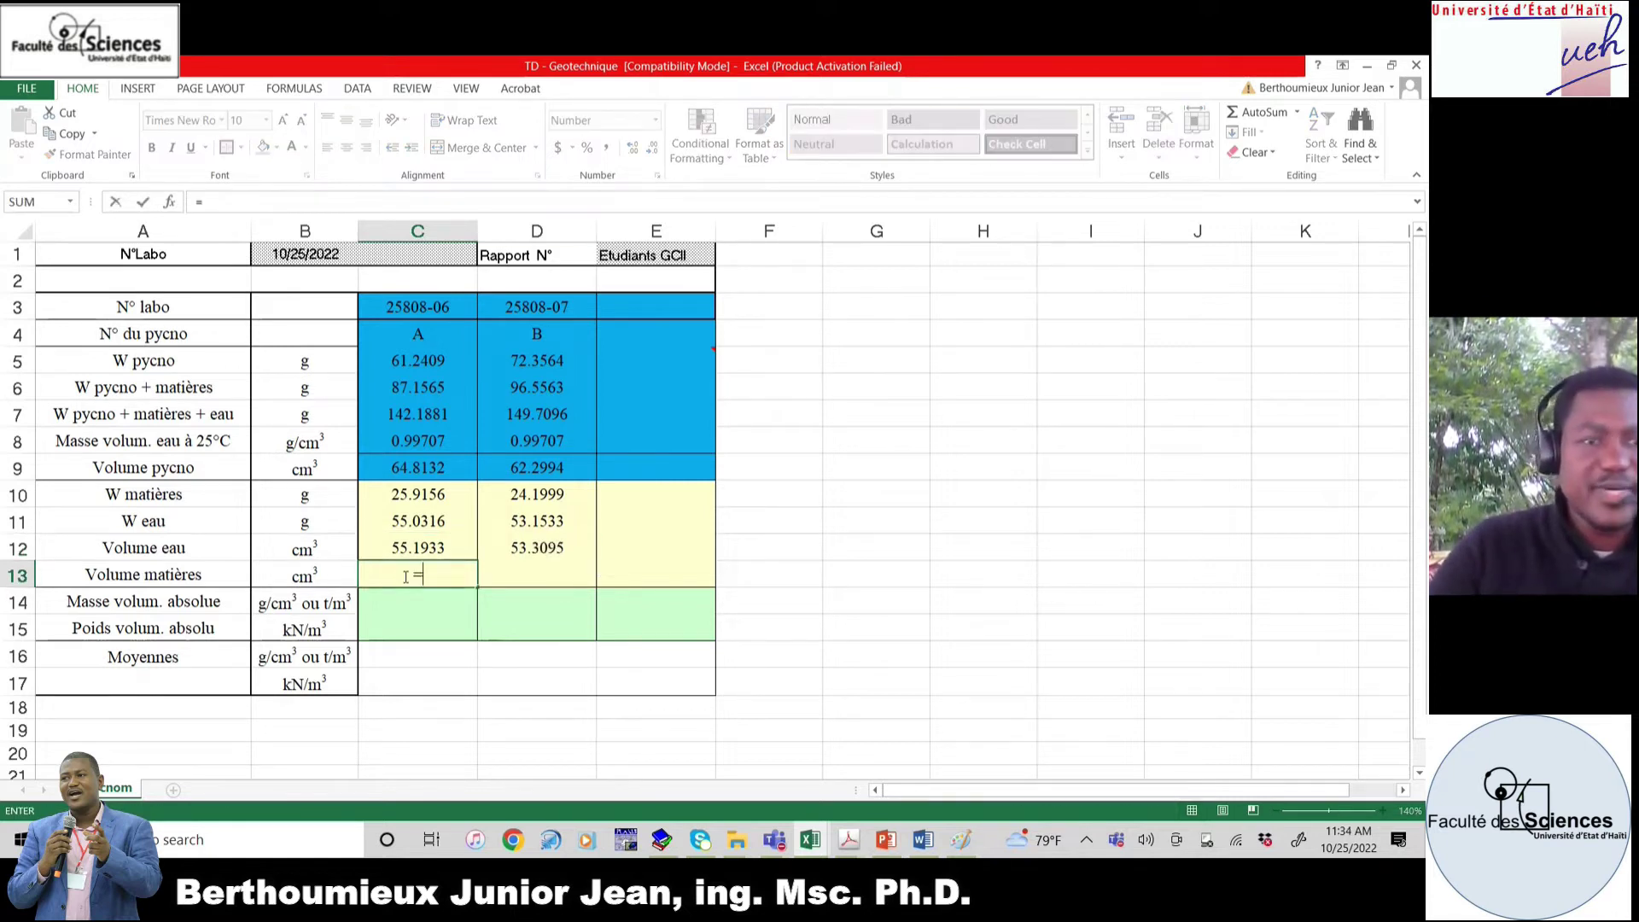
click(407, 468)
text(-)
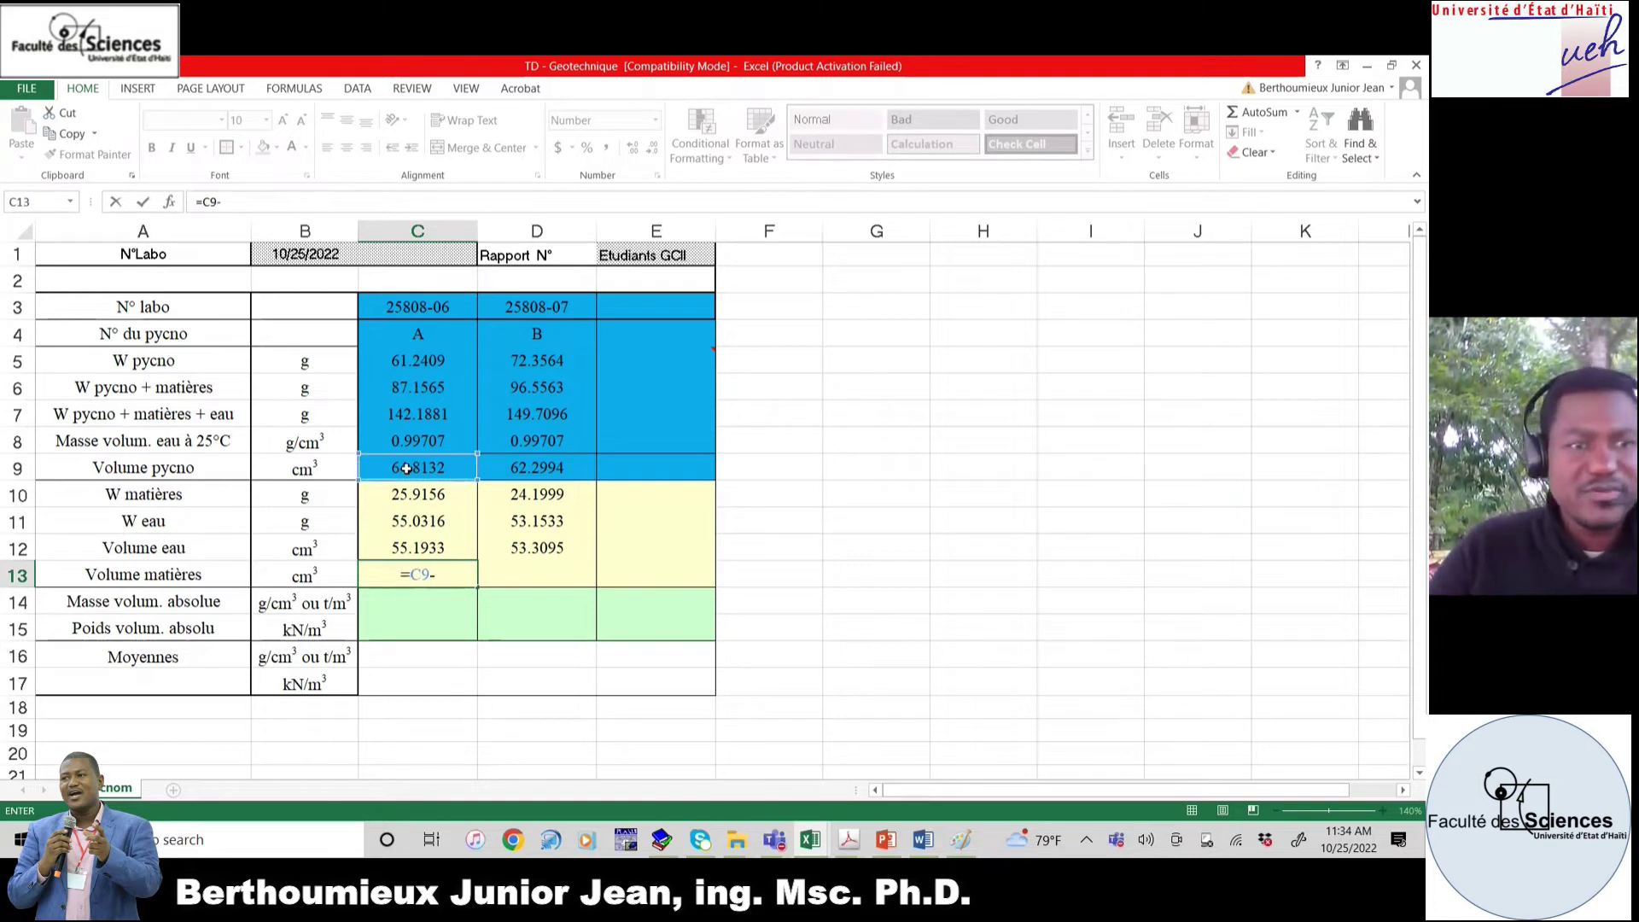
click(440, 544)
key(Return)
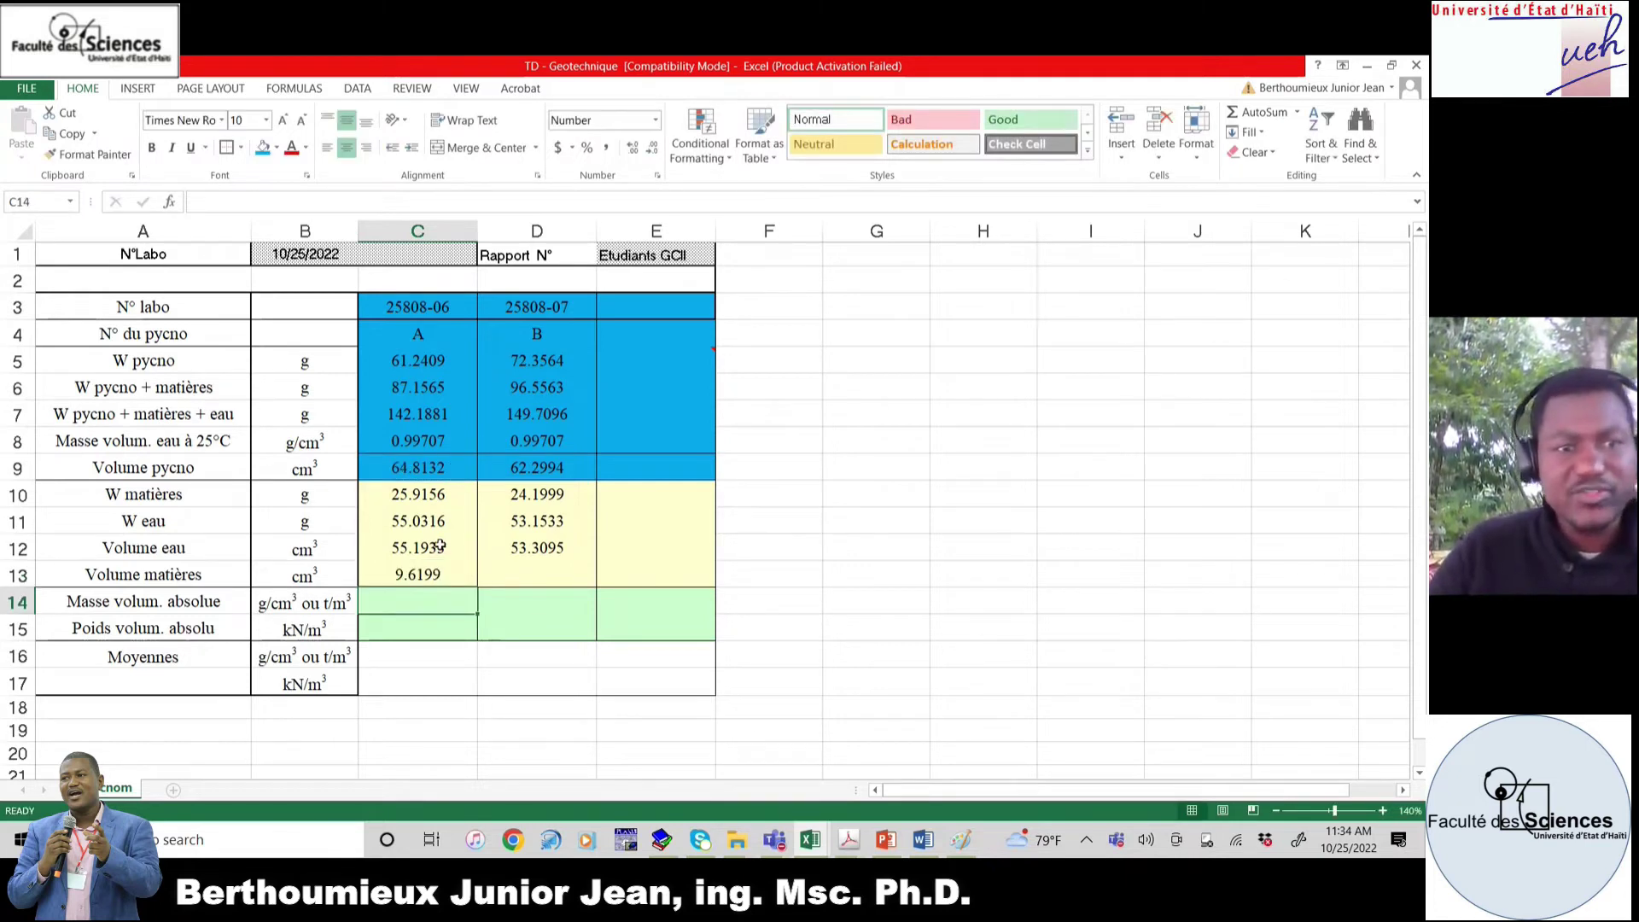
key(Up)
key(shift+Right)
key(ctrl+r)
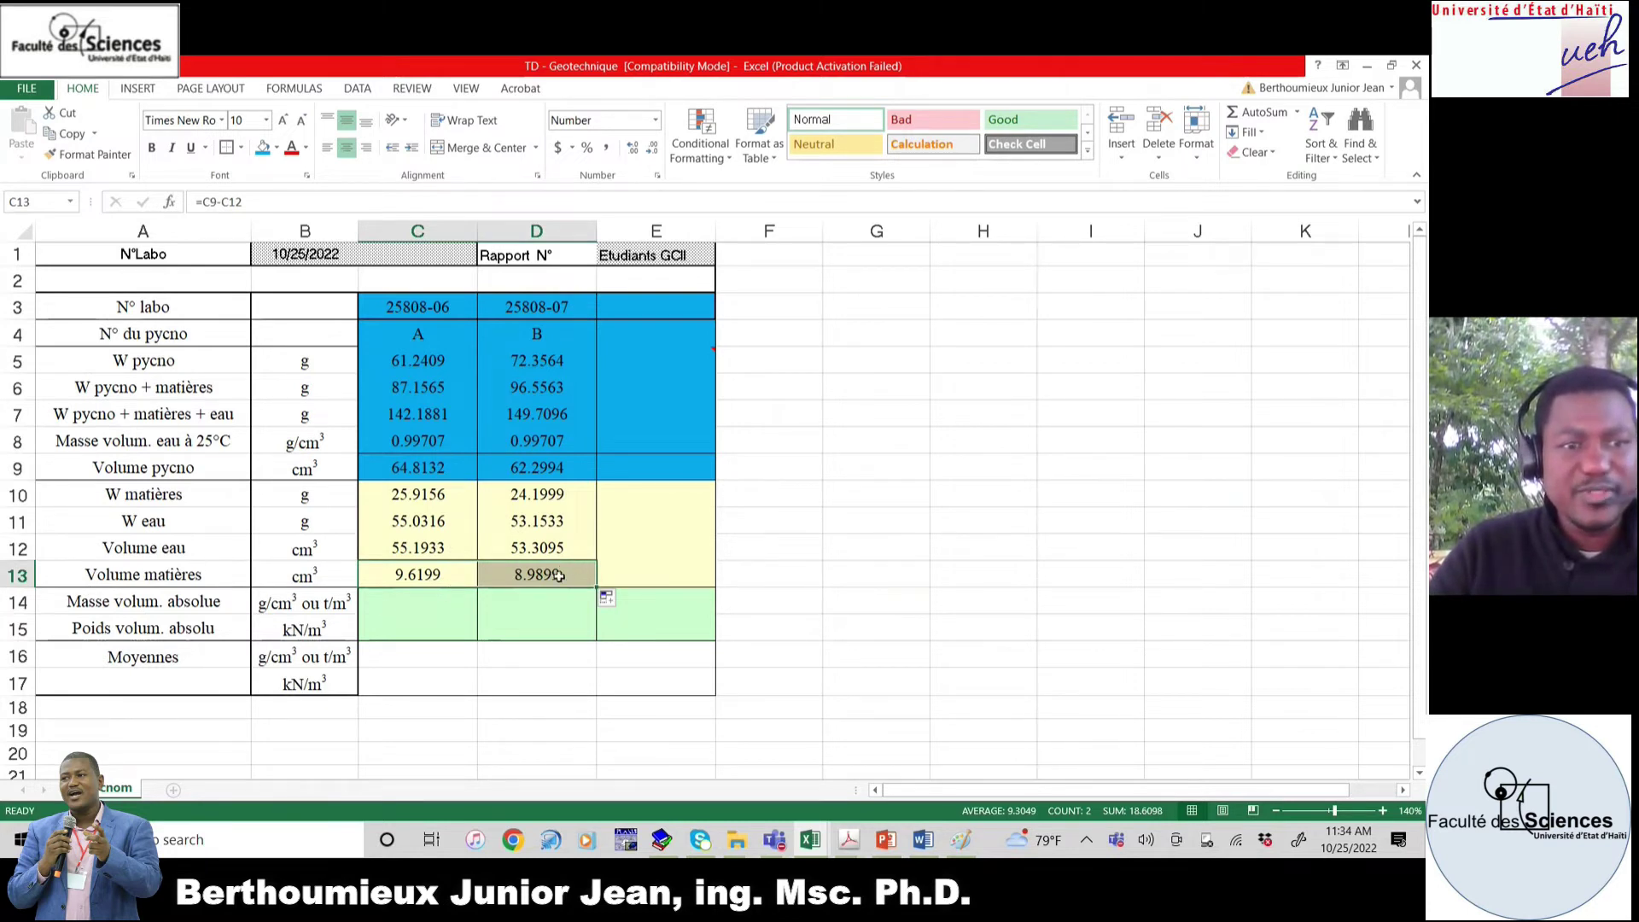
- Calculate the Masse volum. absolue row with =C10/C13 in C14 and copy the formula to D14
click(401, 604)
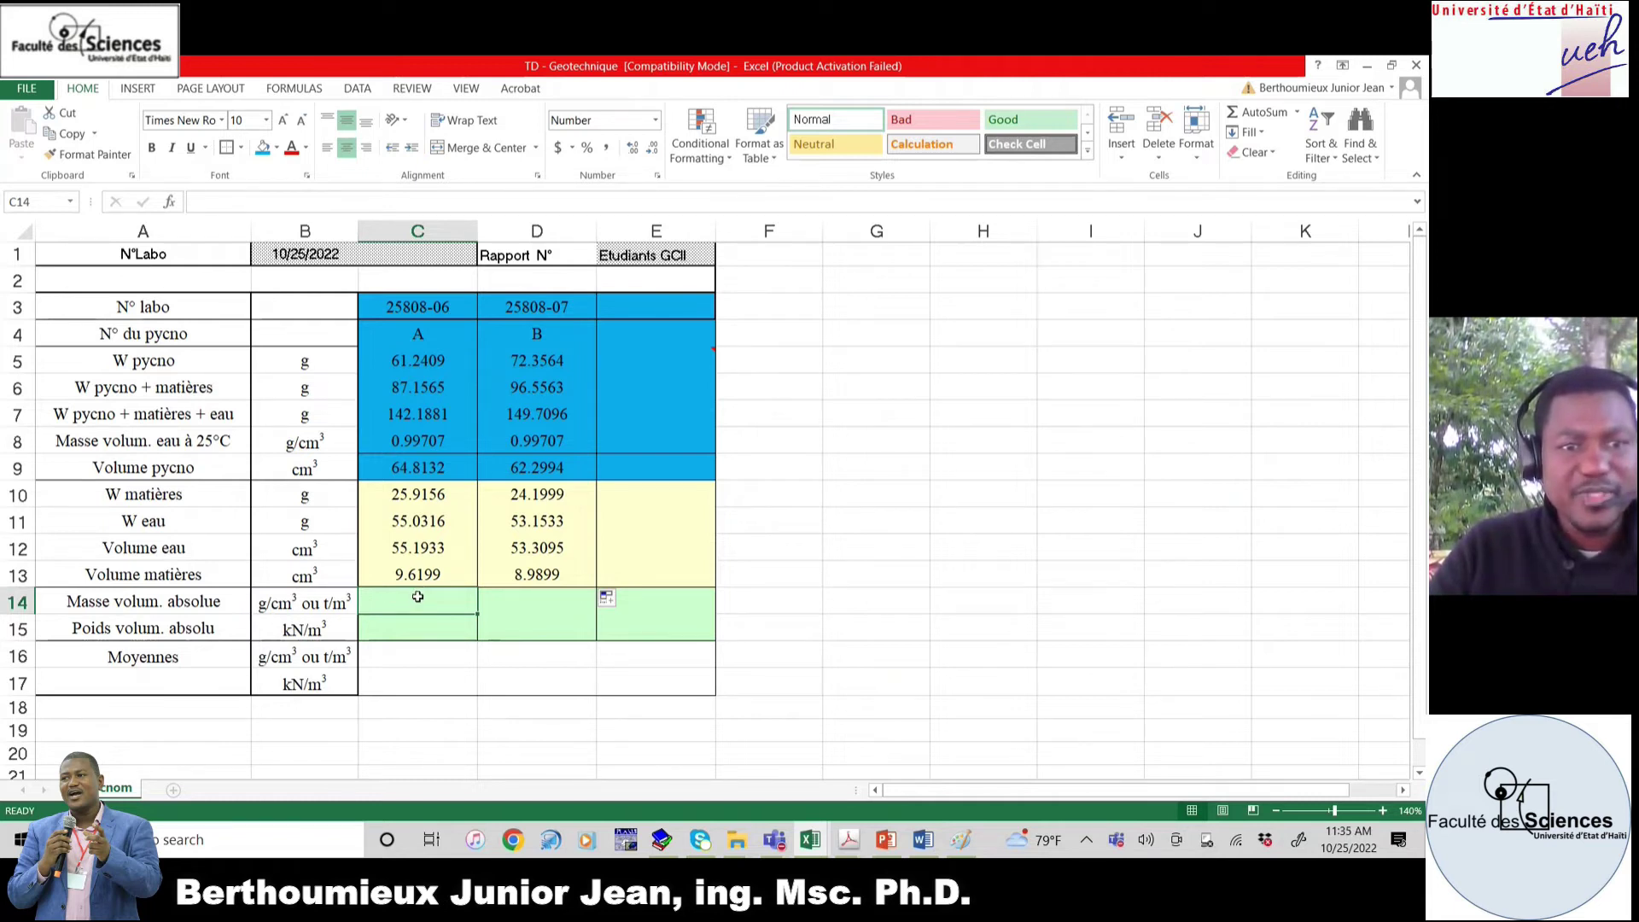
text(=)
click(419, 493)
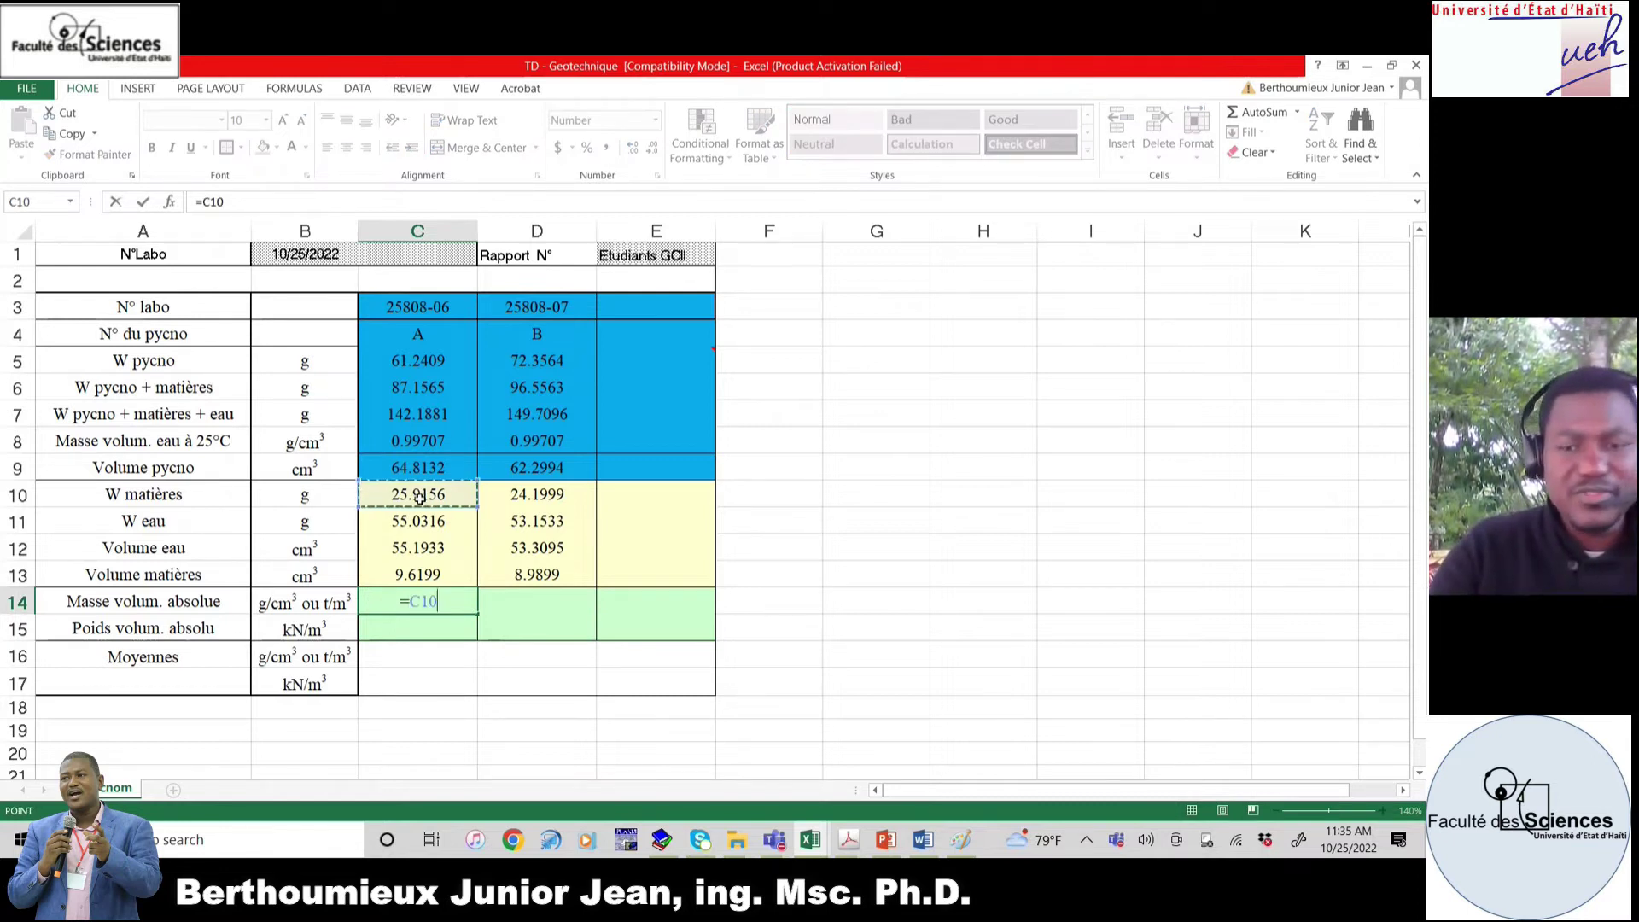
text(/)
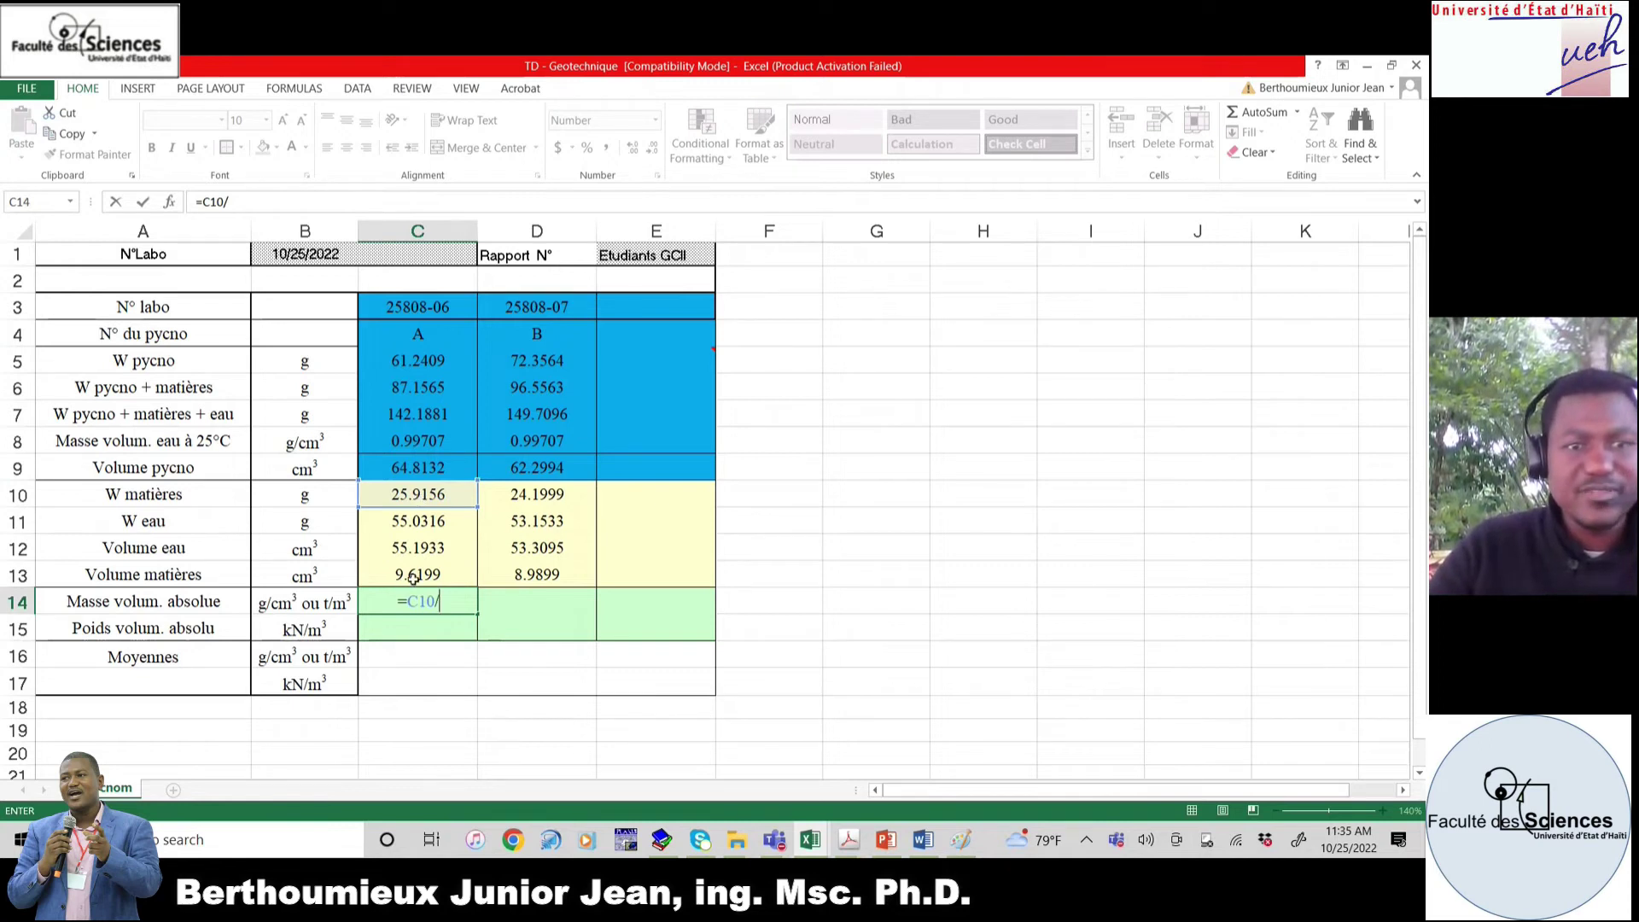
click(419, 574)
key(ctrl+Return)
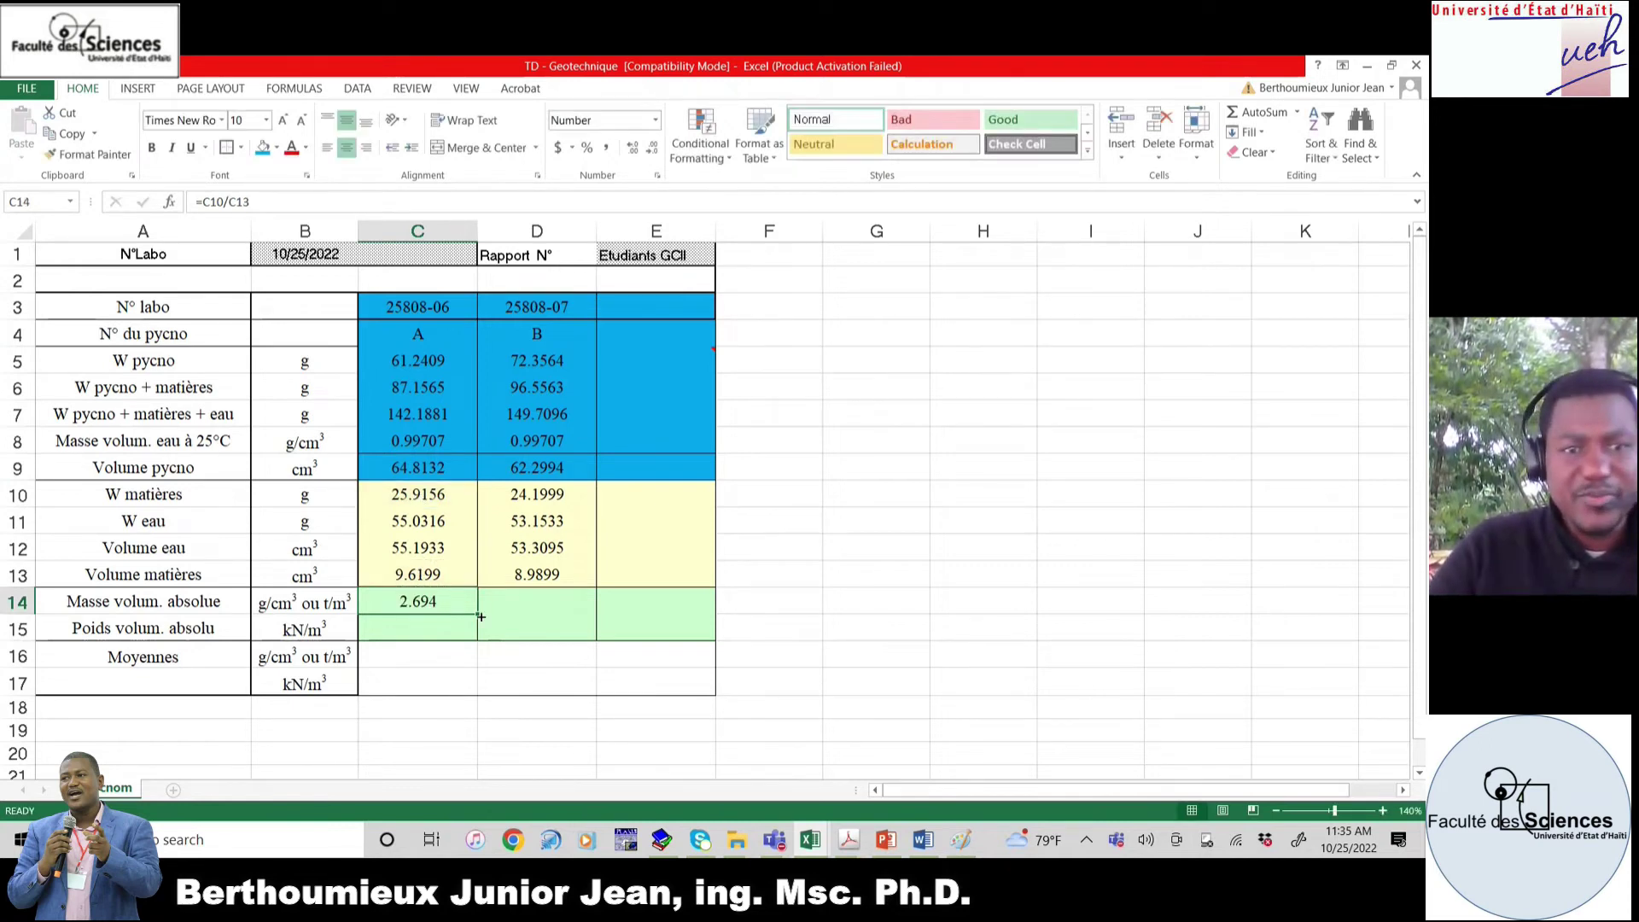
drag(480, 611, 591, 611)
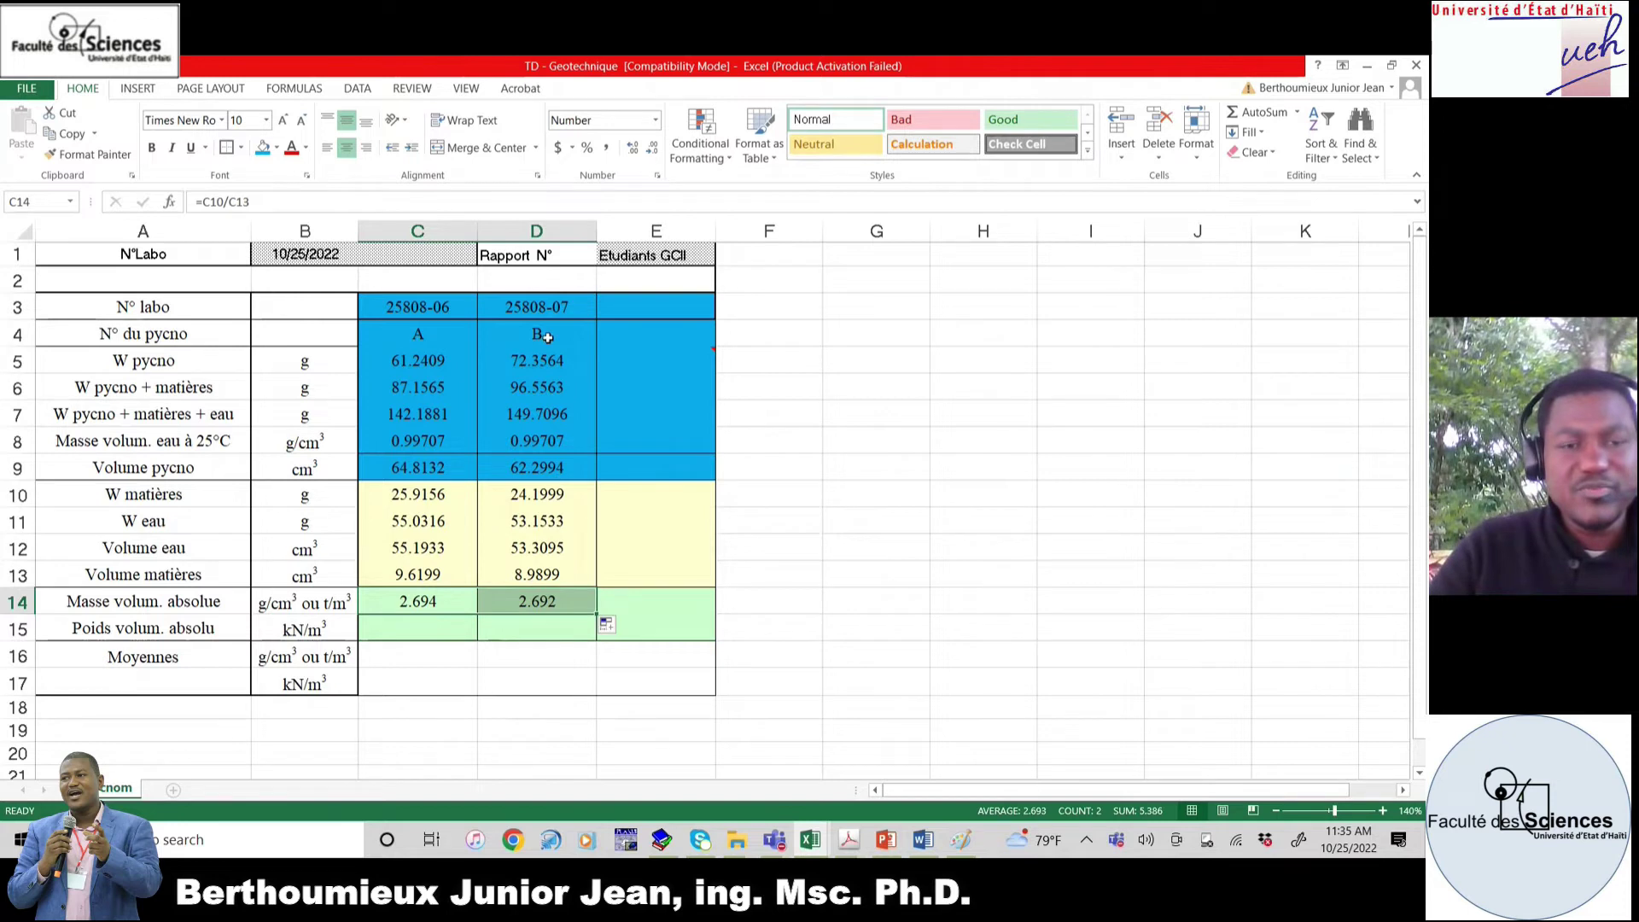
- Calculate the Poids volum. absolu row with =C14*9.81 in C15 and copy the formula to D15
click(420, 625)
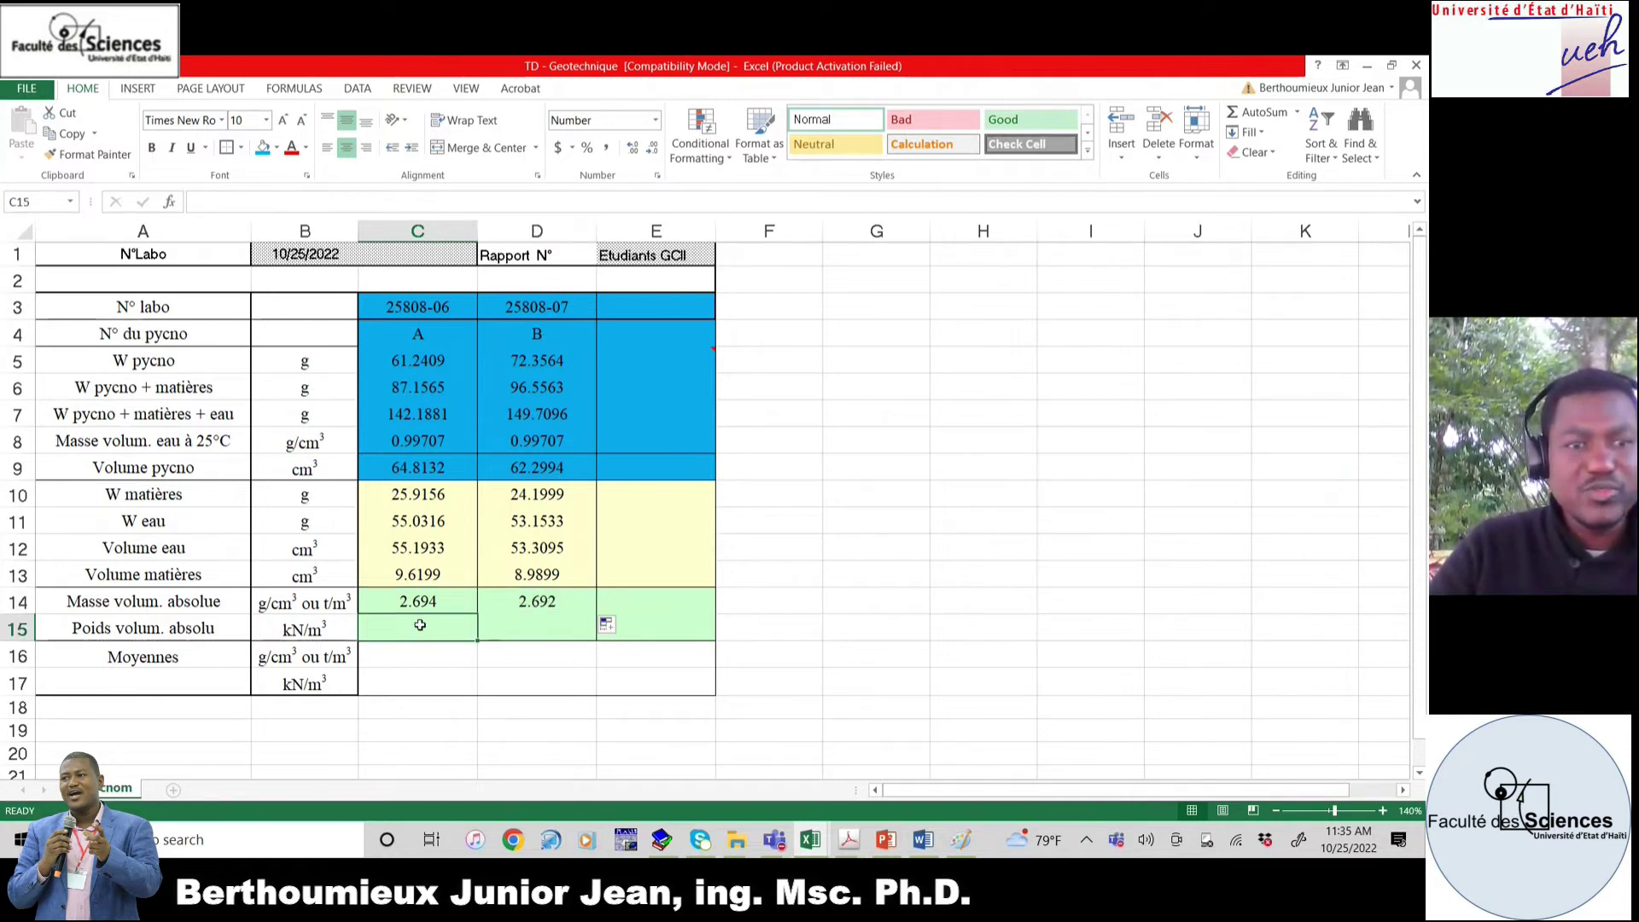
text(=)
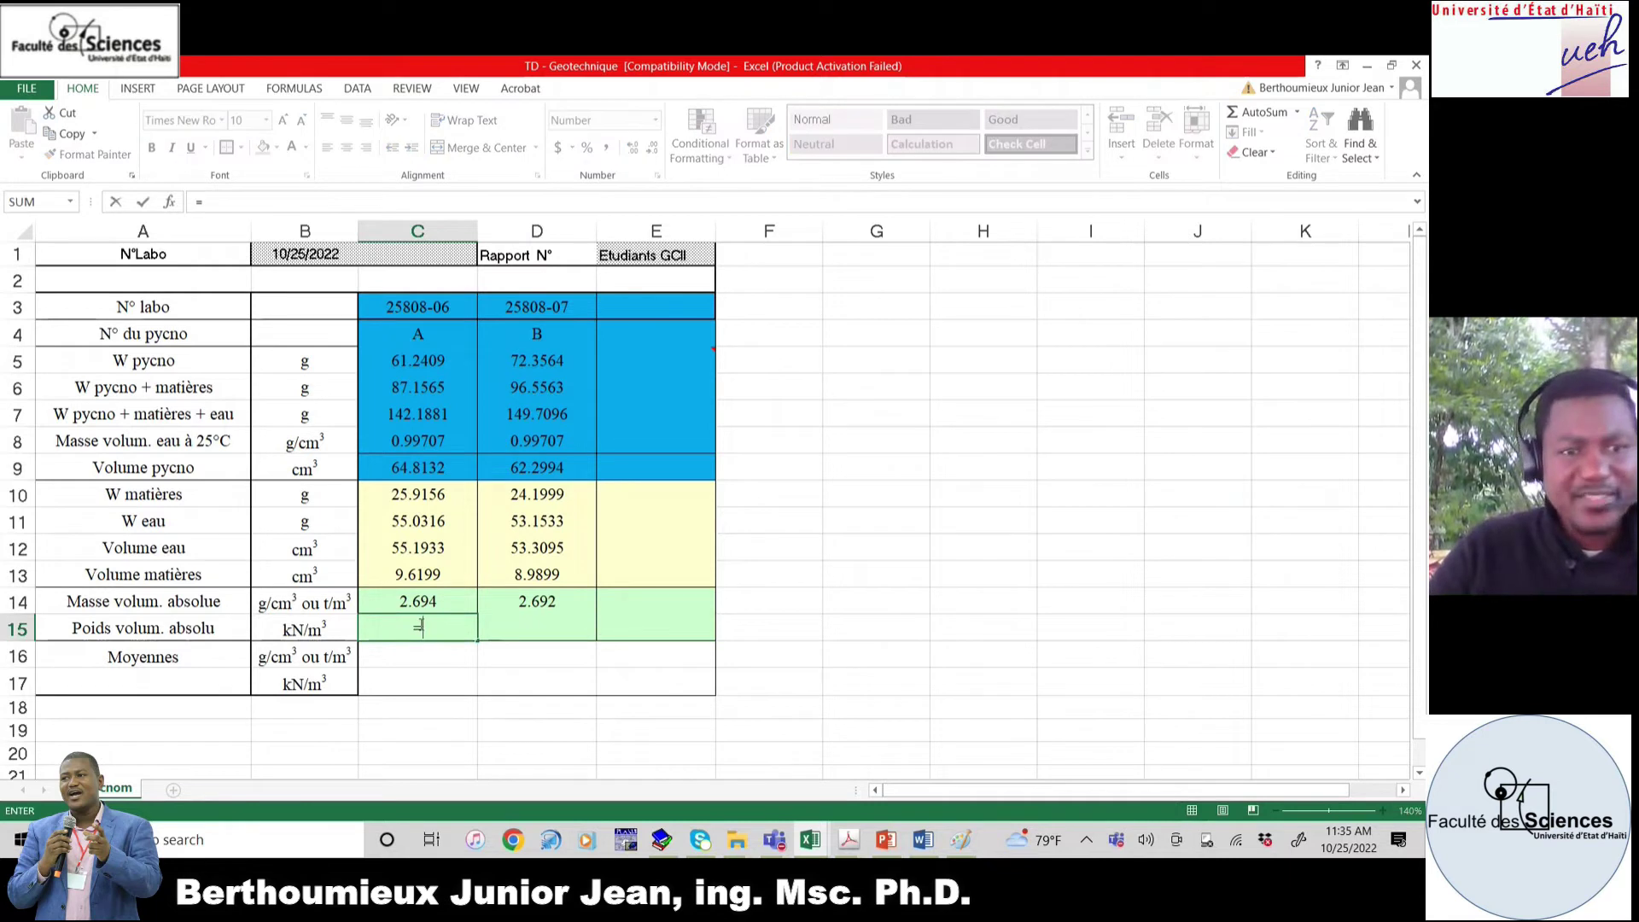
click(429, 604)
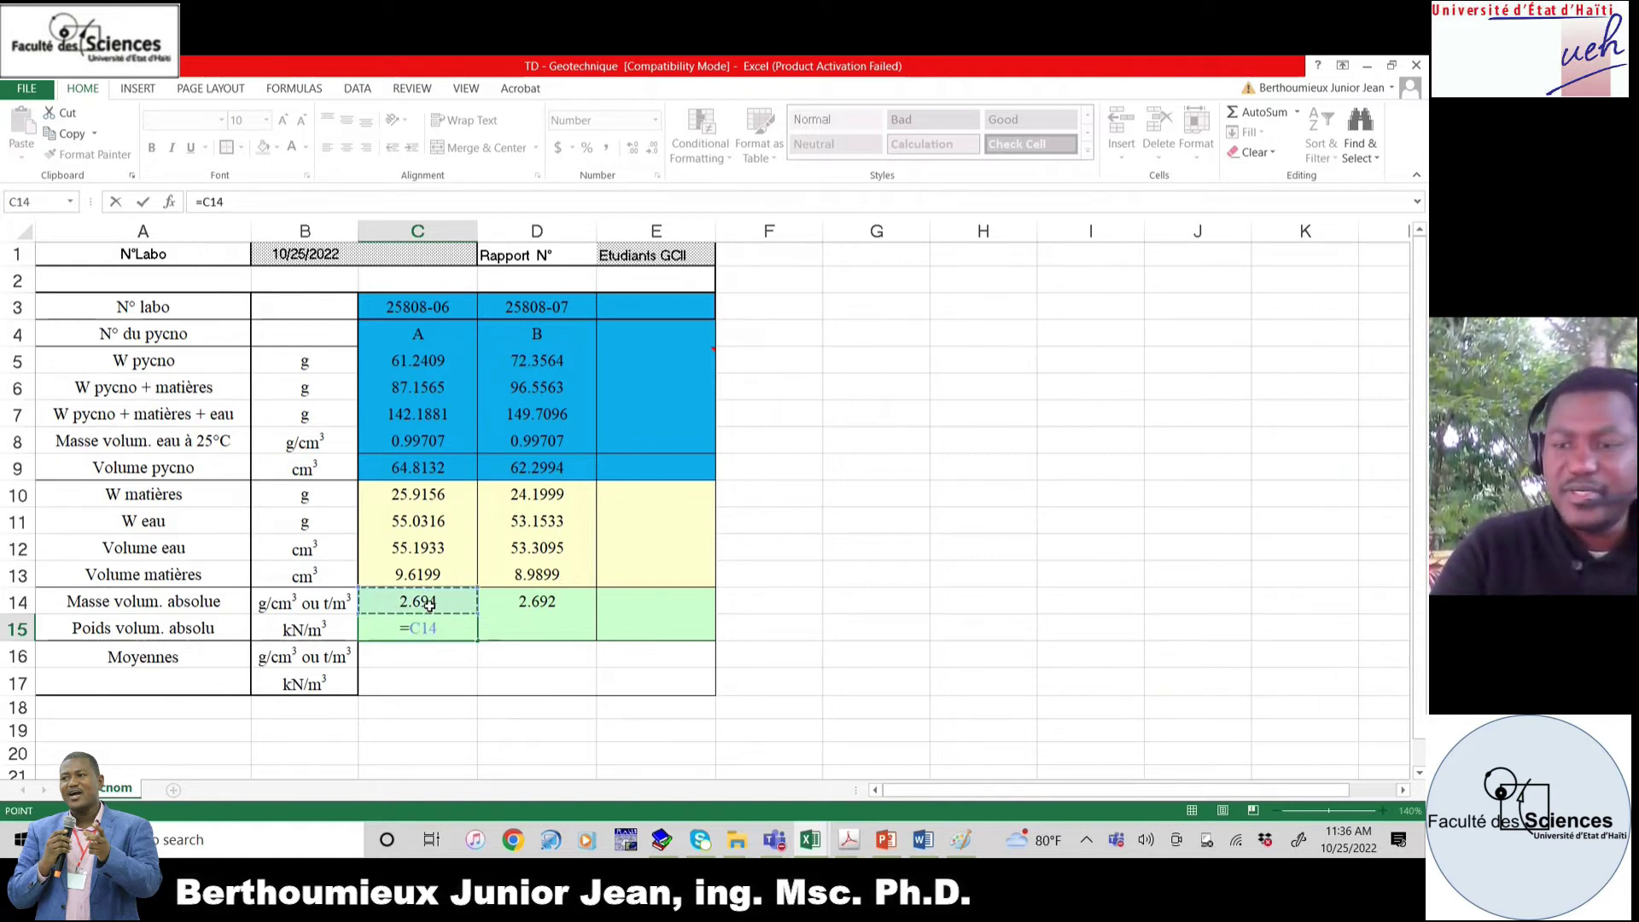
text(*9.81)
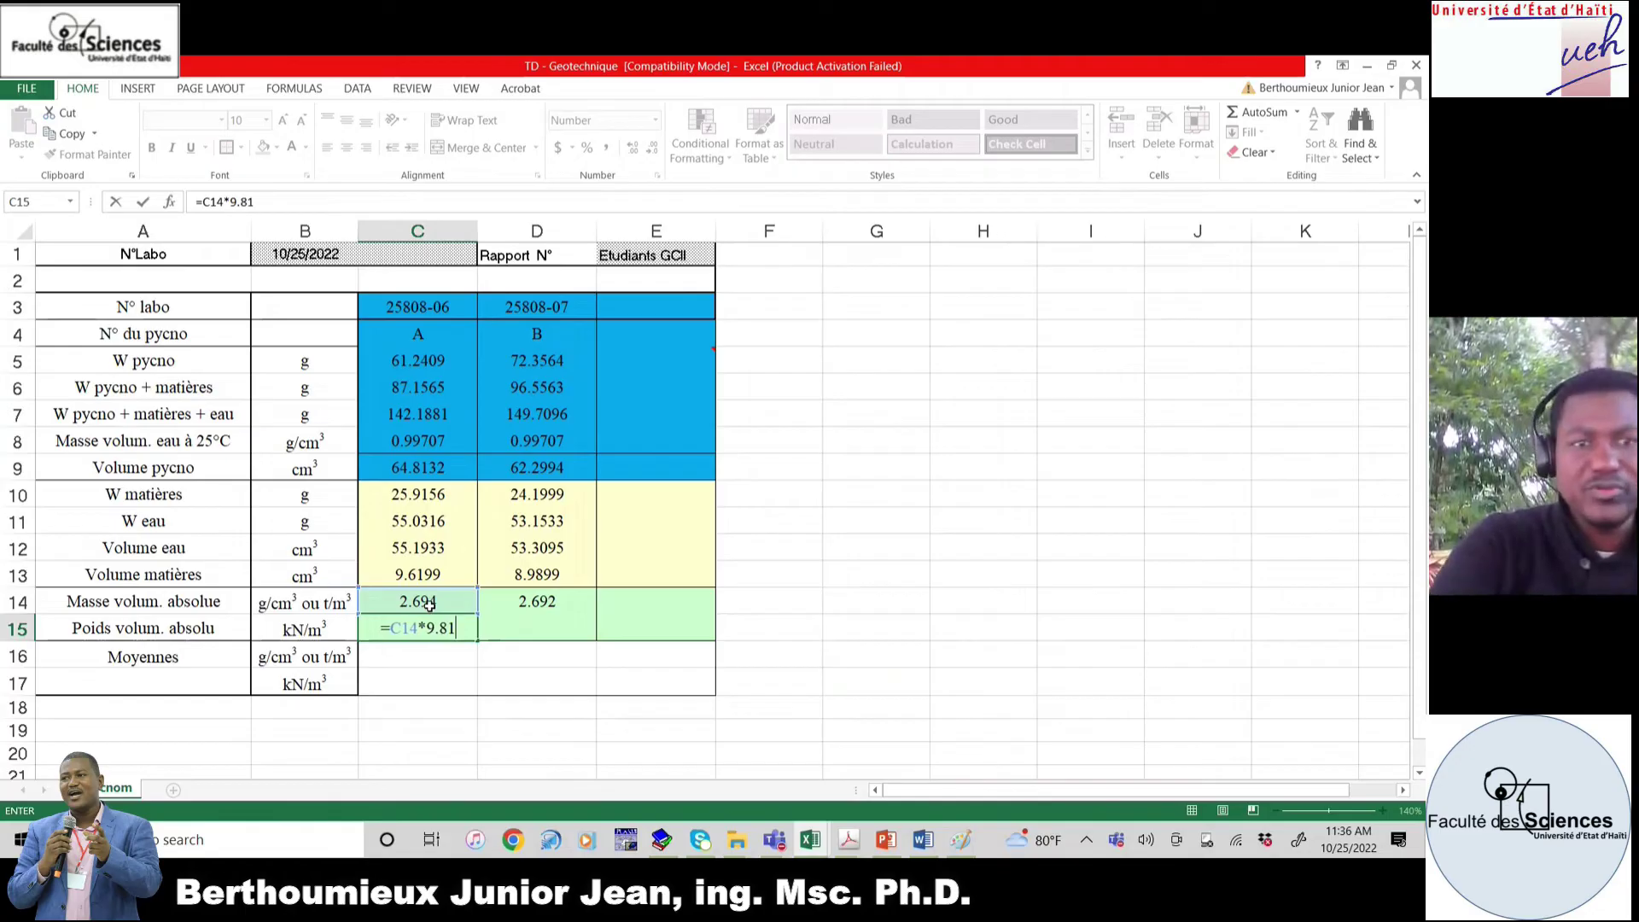
key(Return)
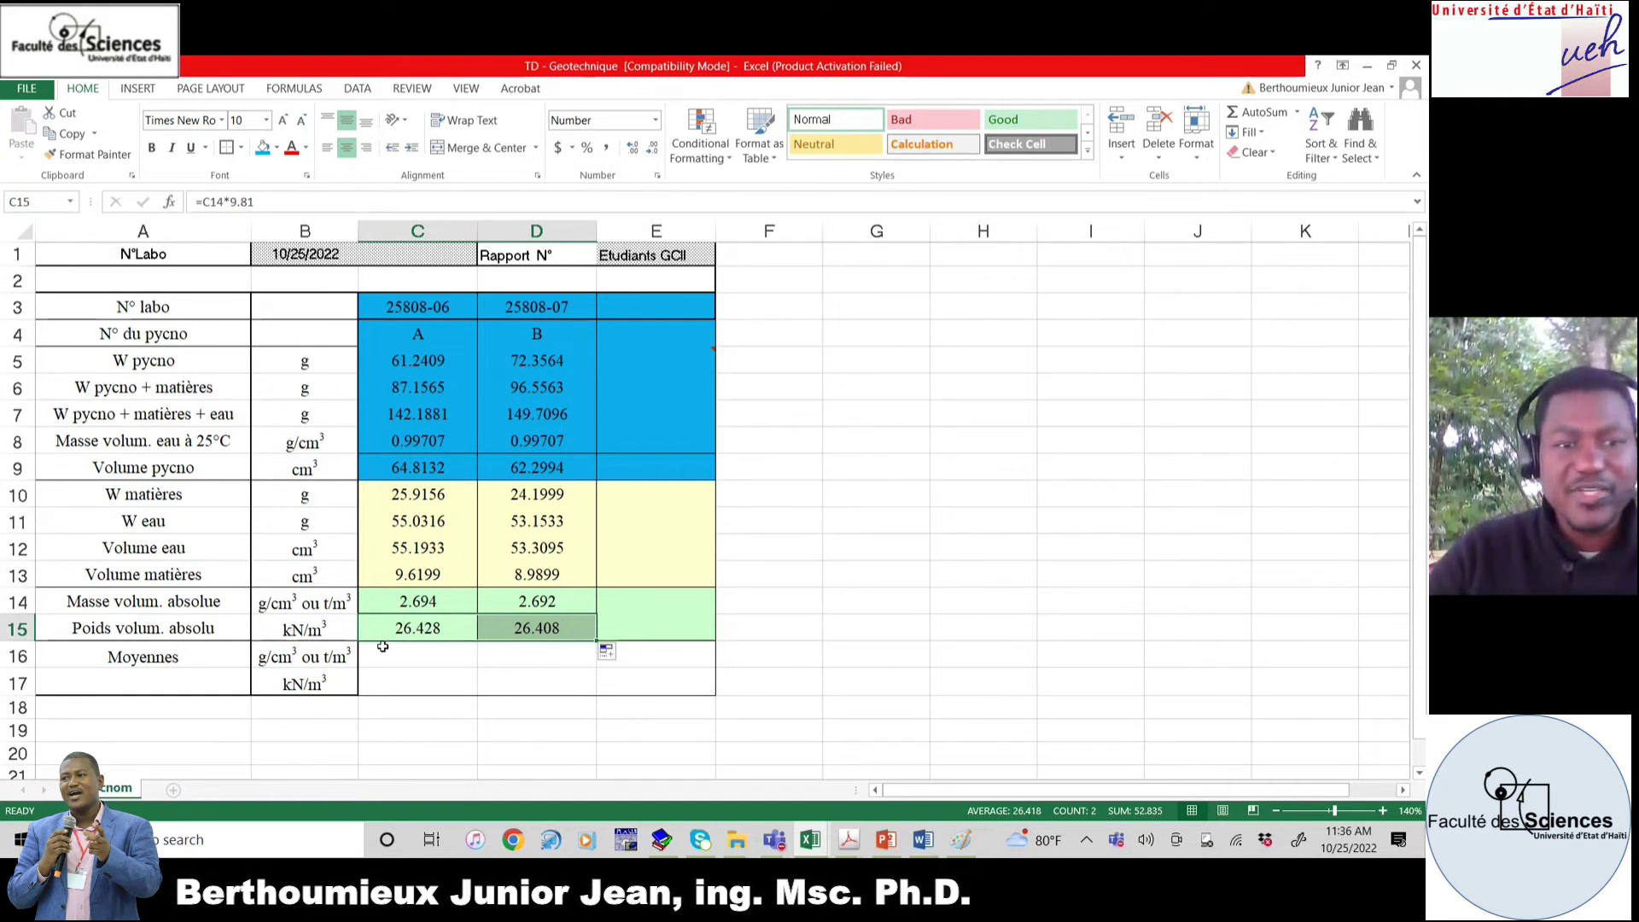
- Enter the mean absolute density in D16 with the AVERAGE function over C14:D14
click(482, 655)
text(=AVERAGE()
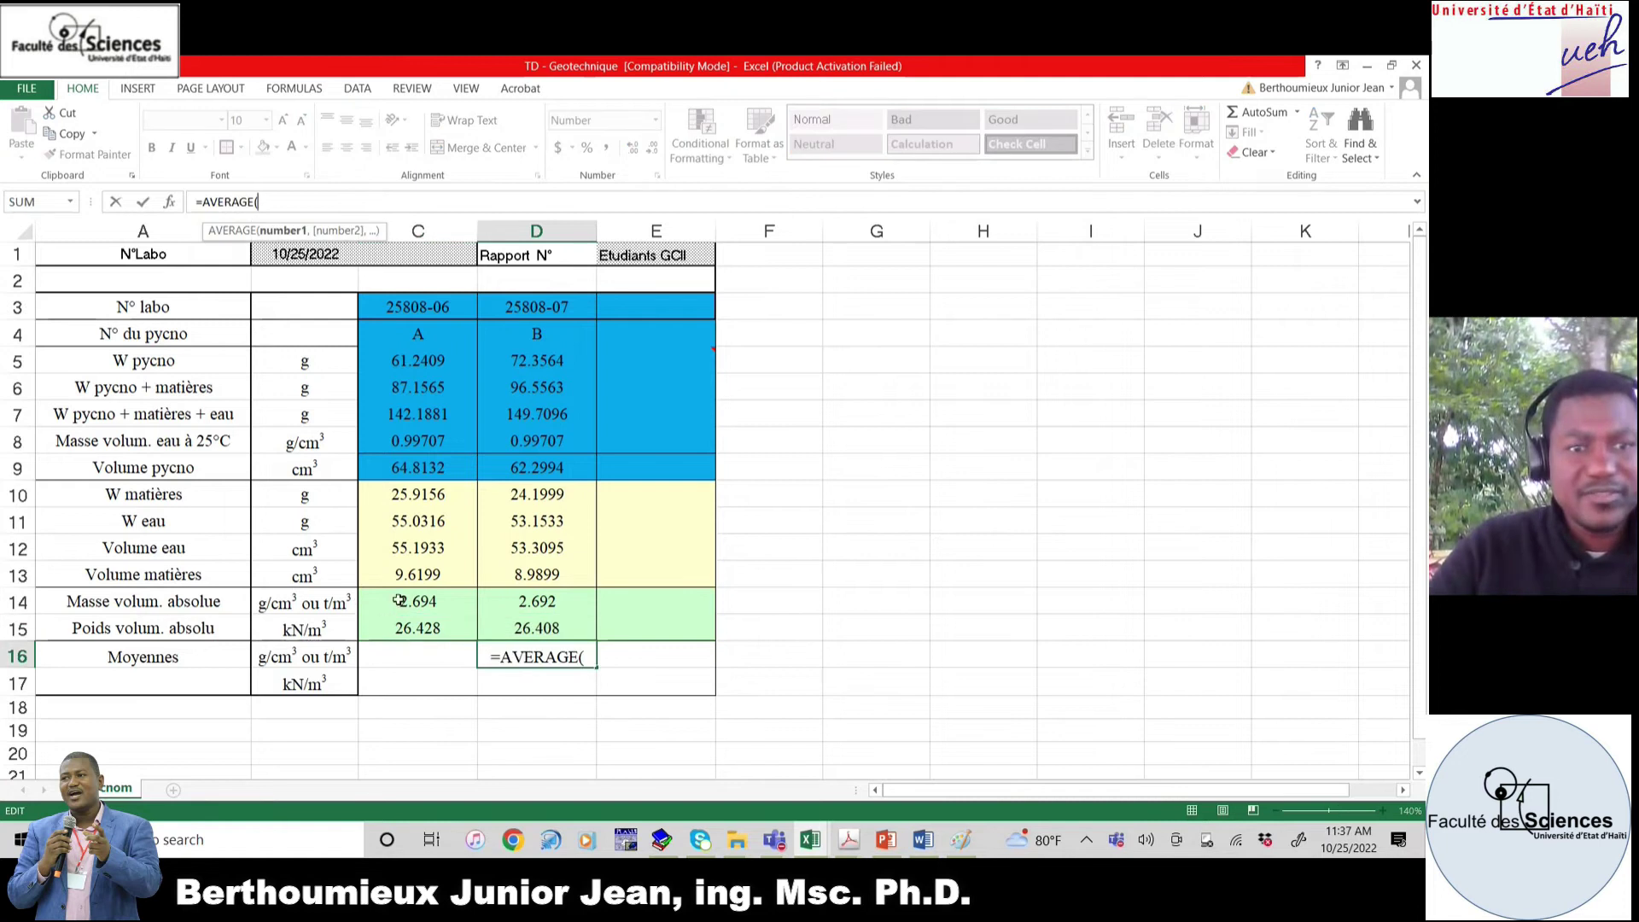
drag(399, 602, 536, 601)
key(Return)
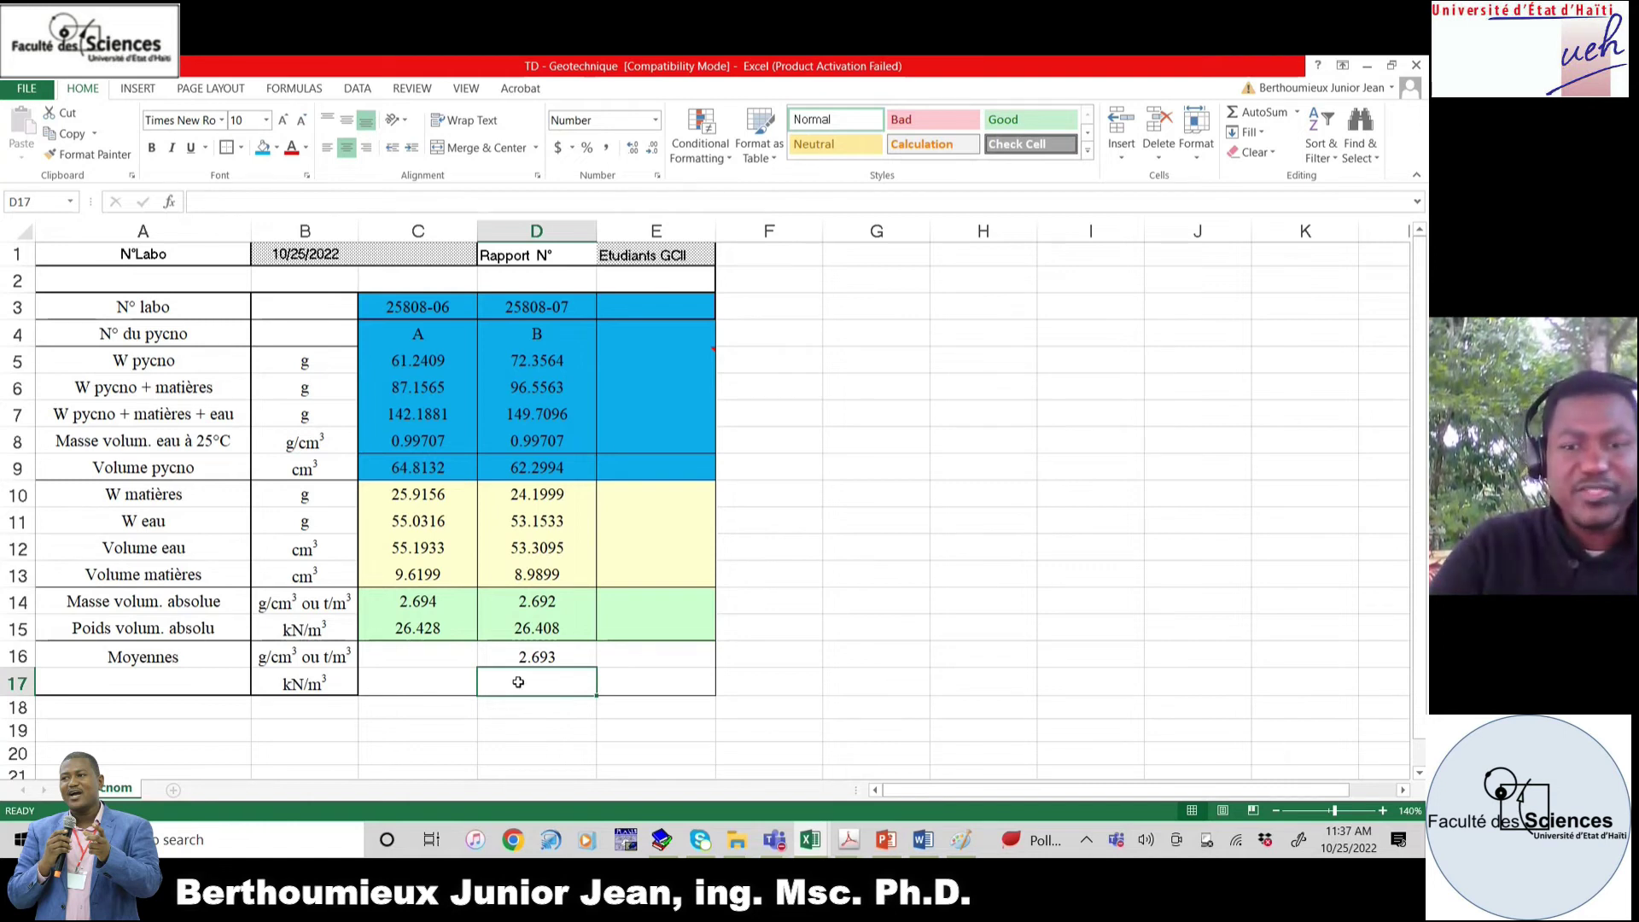
- Enter the mean absolute unit weight in D17 with the AVERAGE function over C15:D15
text(=)
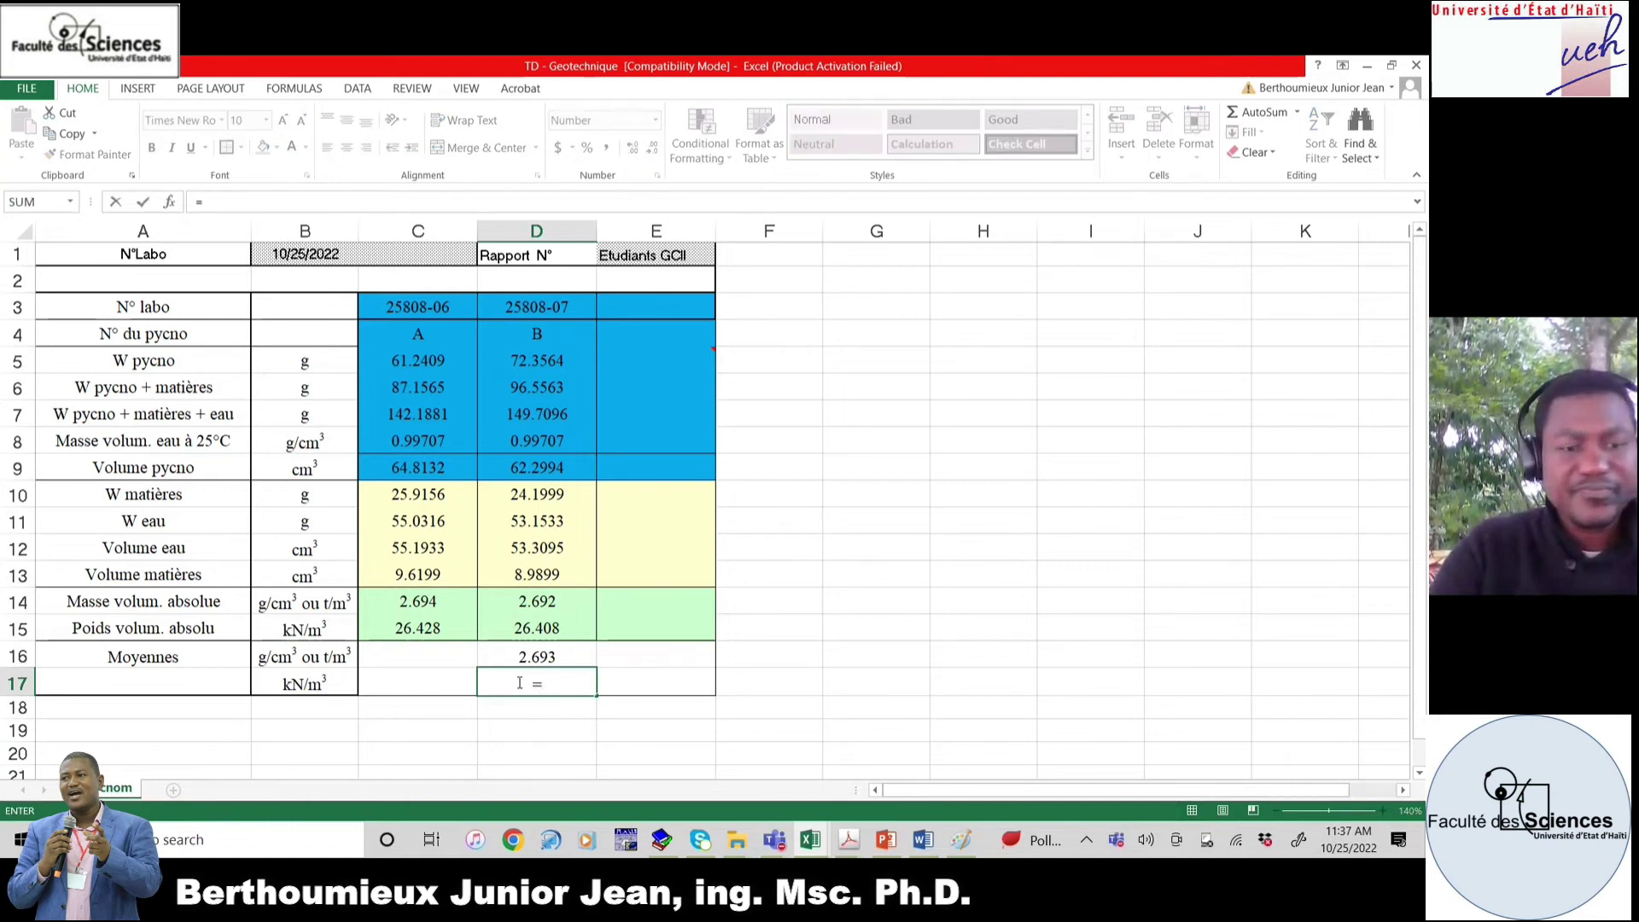
text(average()
drag(417, 628, 537, 628)
key(Return)
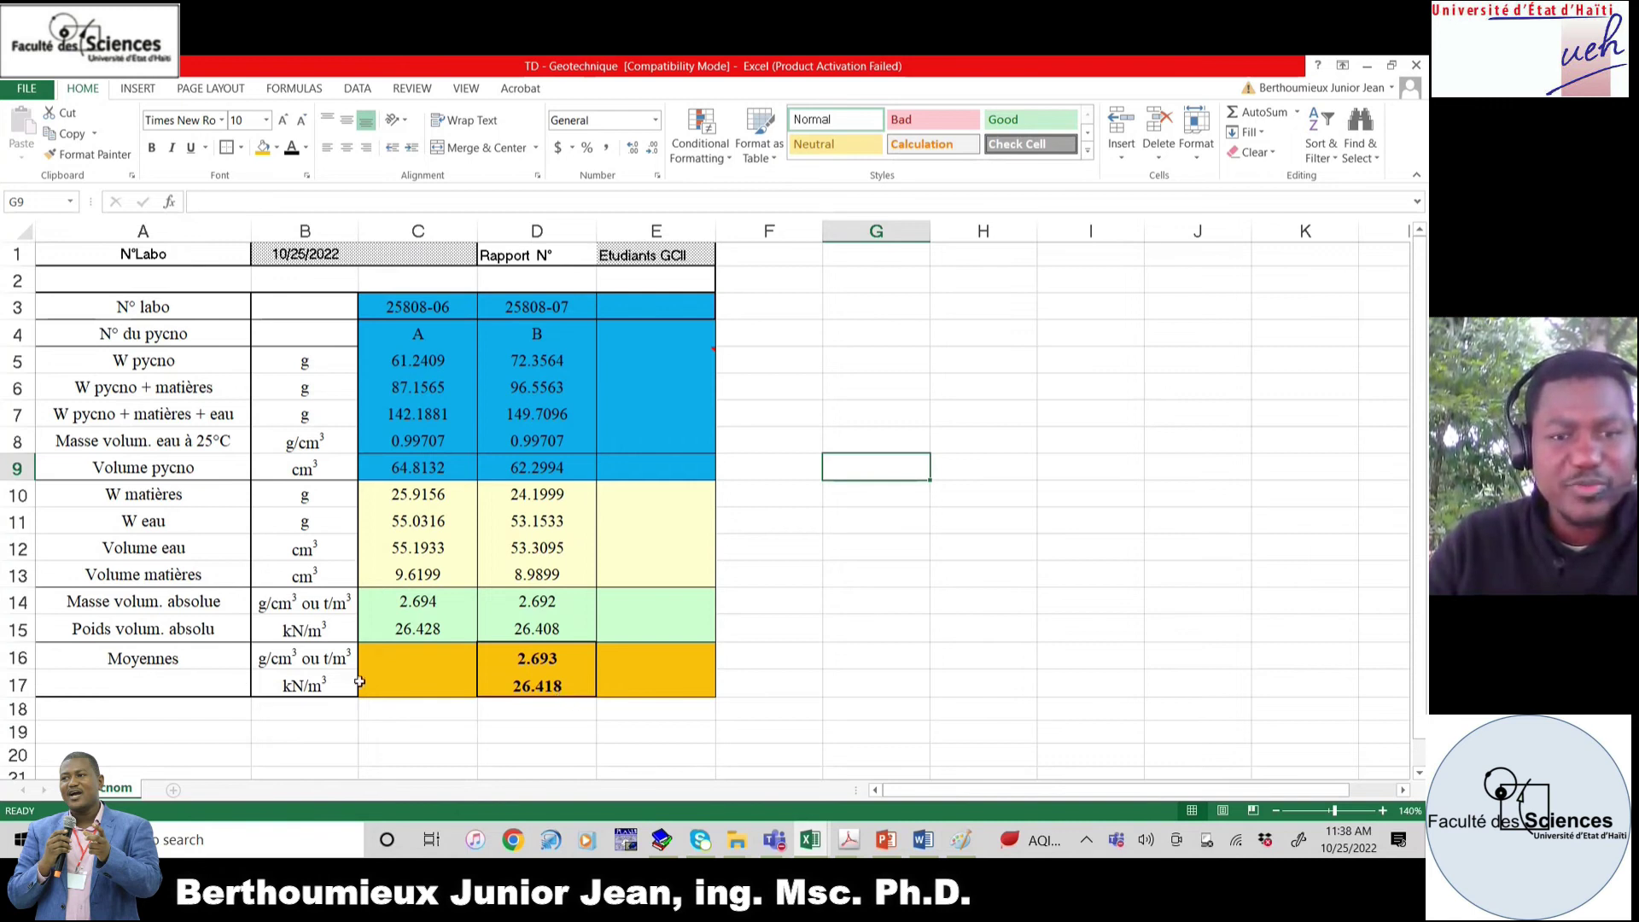
- Switch to the Mécanique des sols PDF in Adobe Acrobat to compare the mean unit weight with exercise 221's answer
click(848, 839)
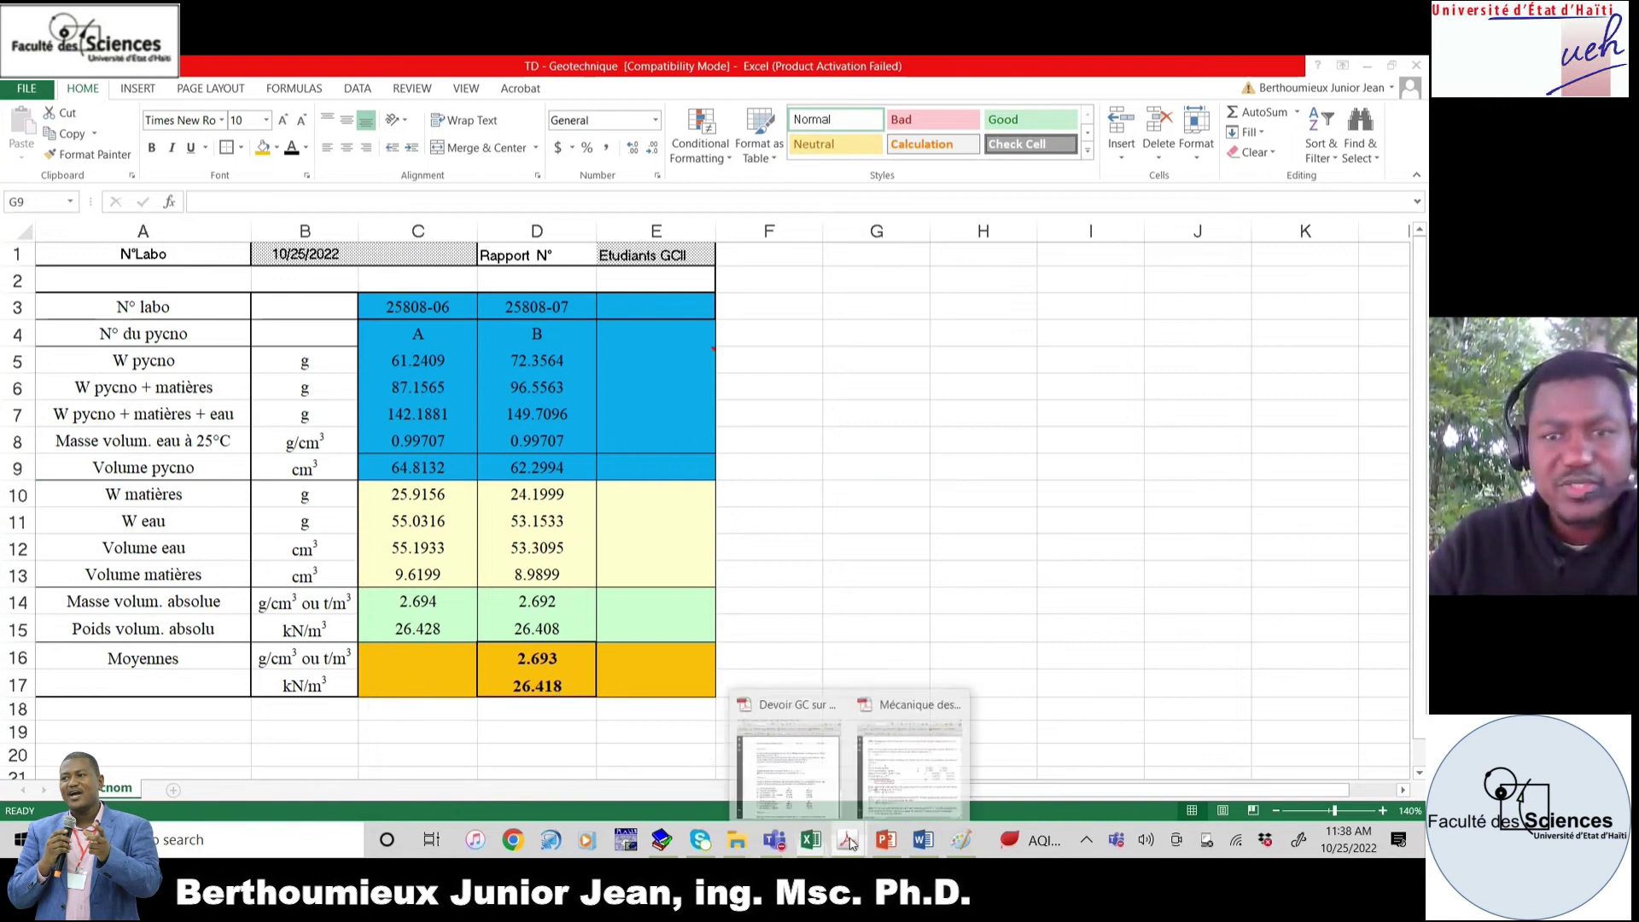
click(903, 780)
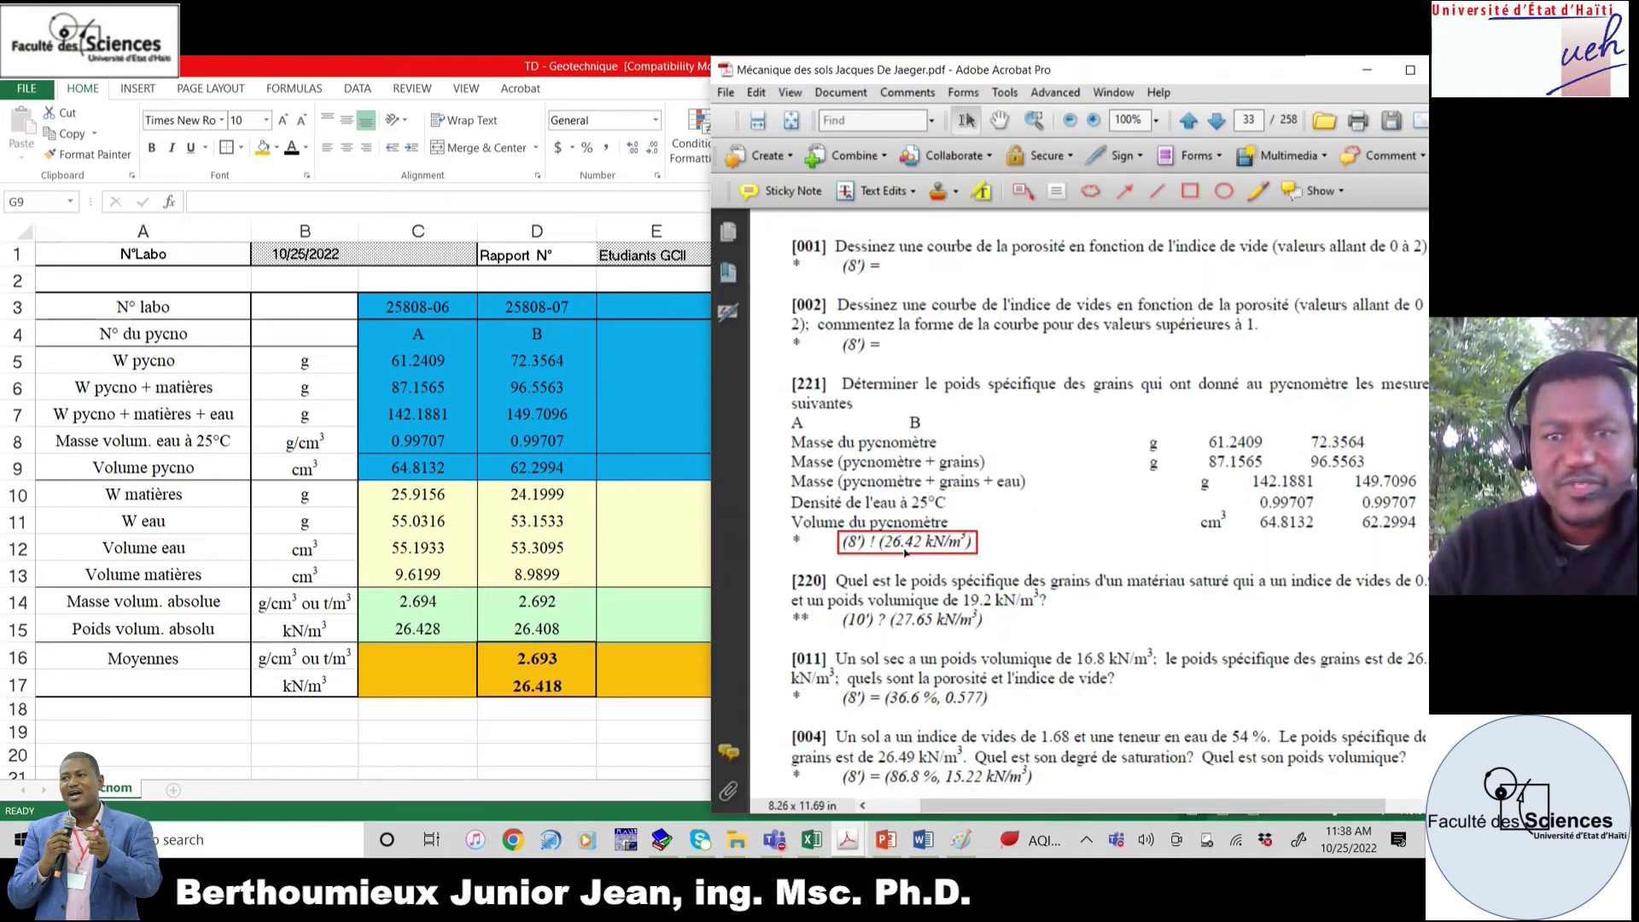